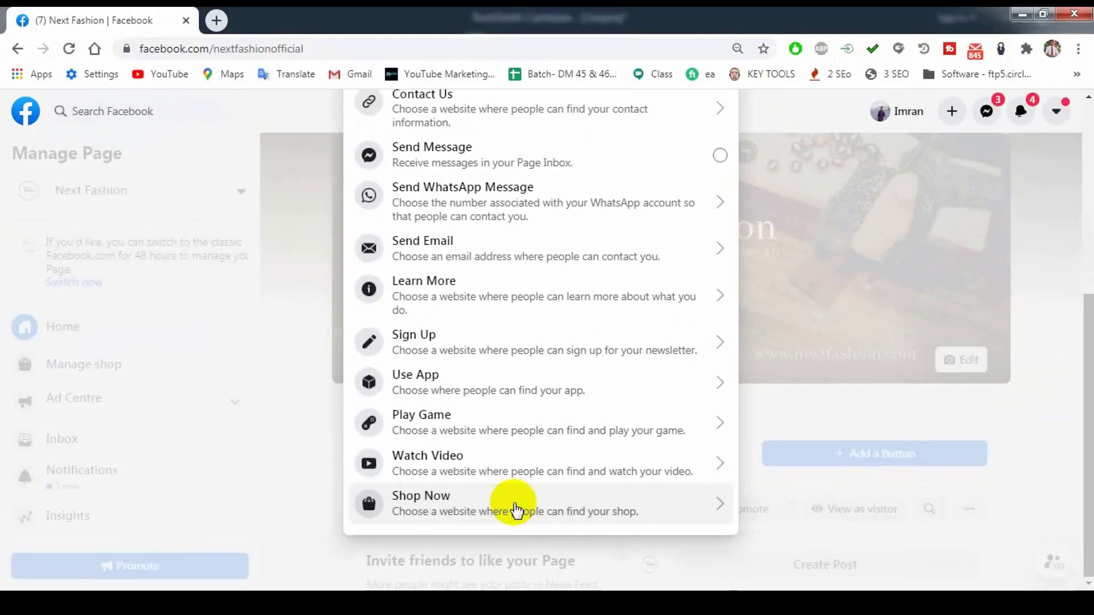
click(516, 509)
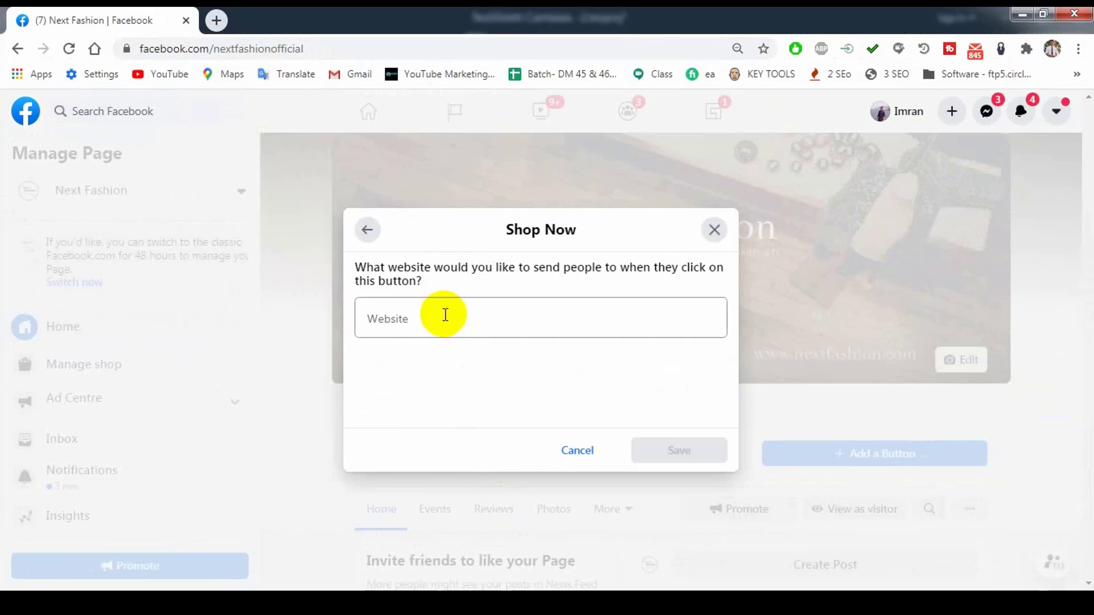
click(445, 315)
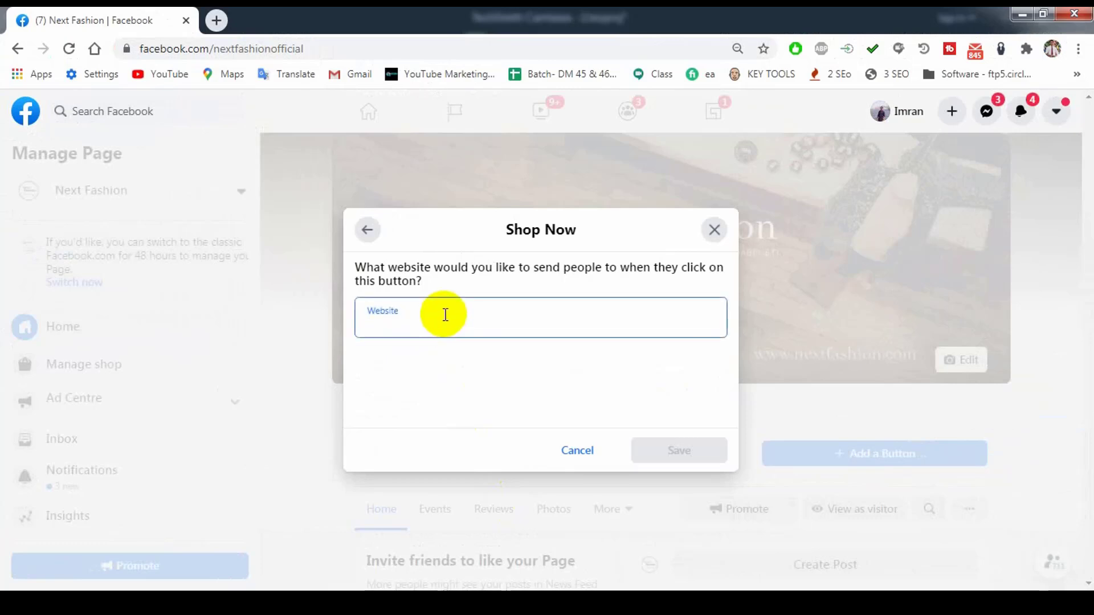
text(www.nextfashionofficial.com)
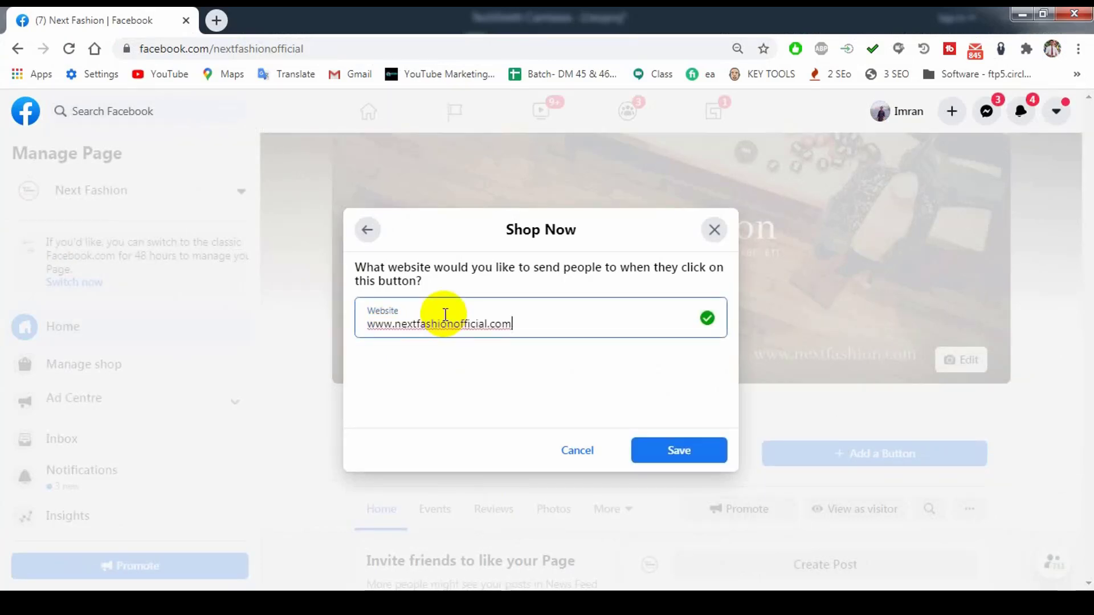
click(692, 450)
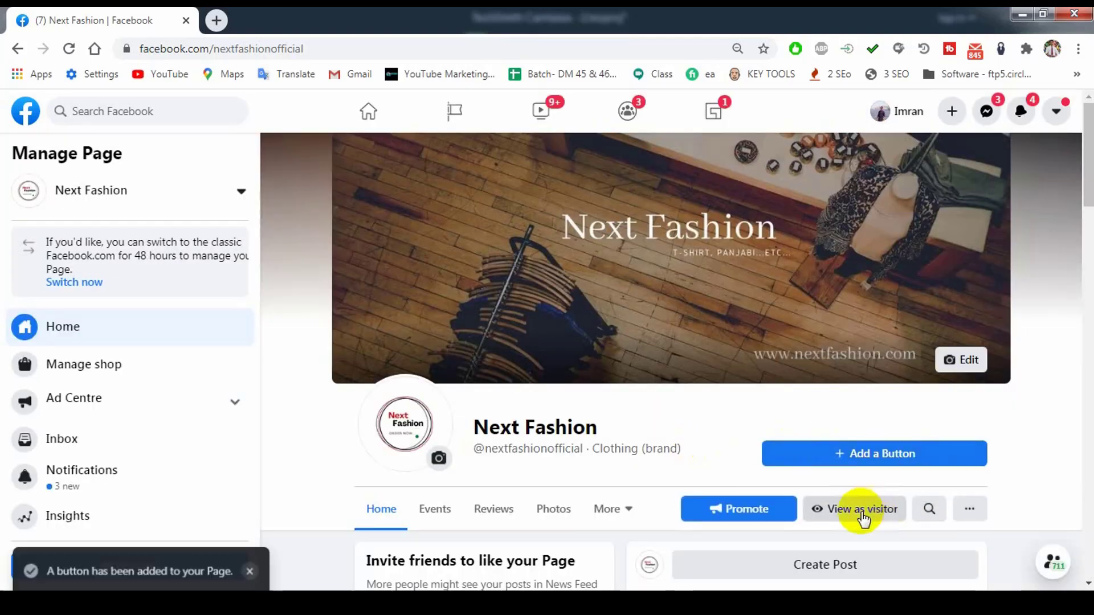
- Preview the Page as a visitor to check the Shop Now button, and exit the visitor view
click(861, 510)
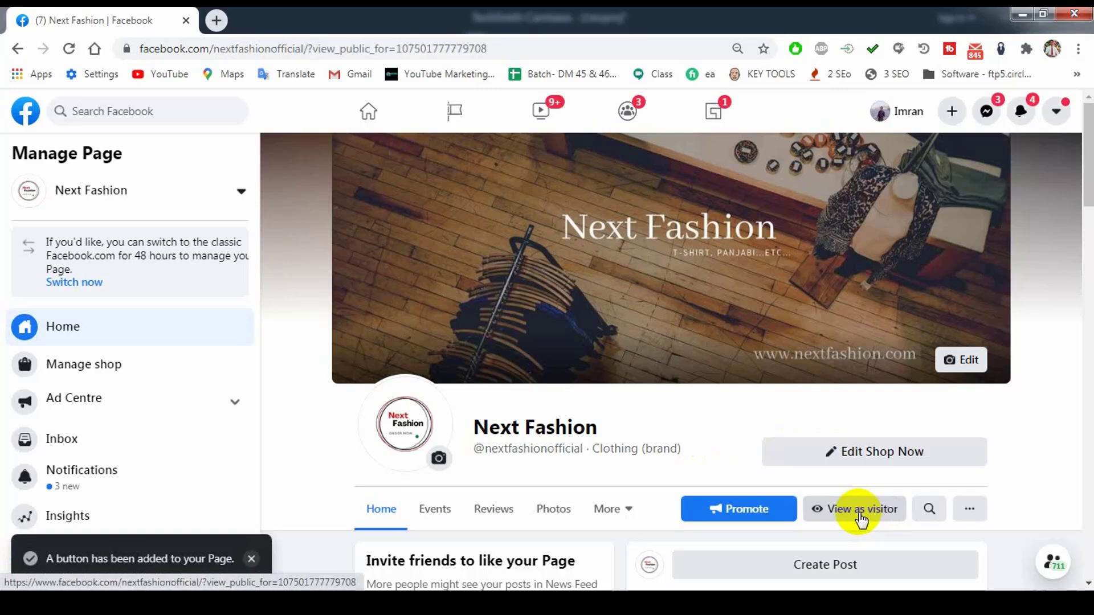
scroll(745, 364, up, 4)
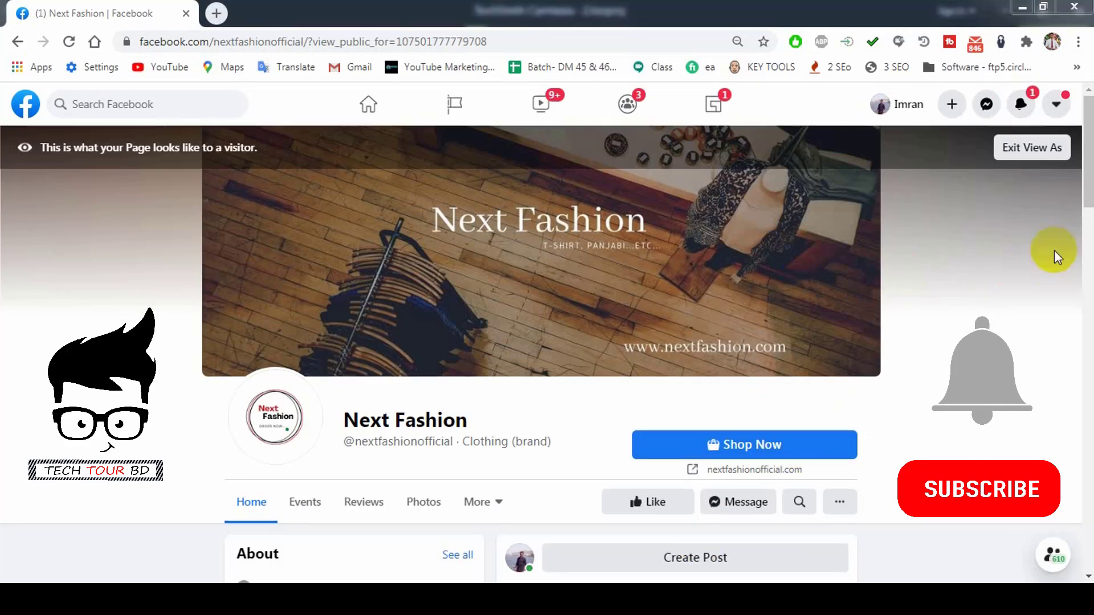
click(1032, 151)
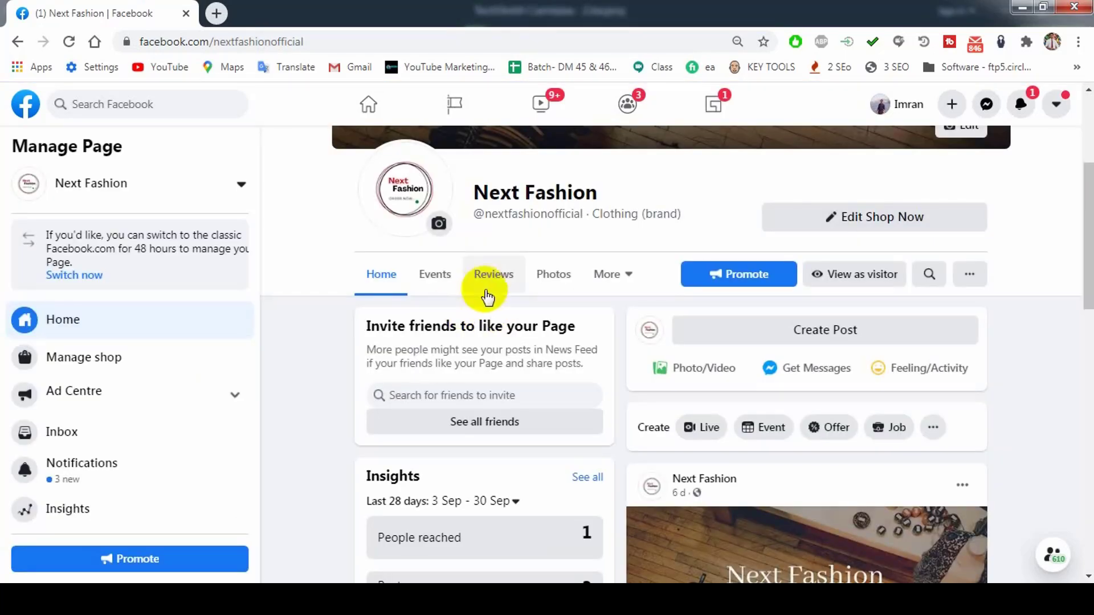
- Open the settings of the Next Fashion Page
scroll(165, 353, down, 3)
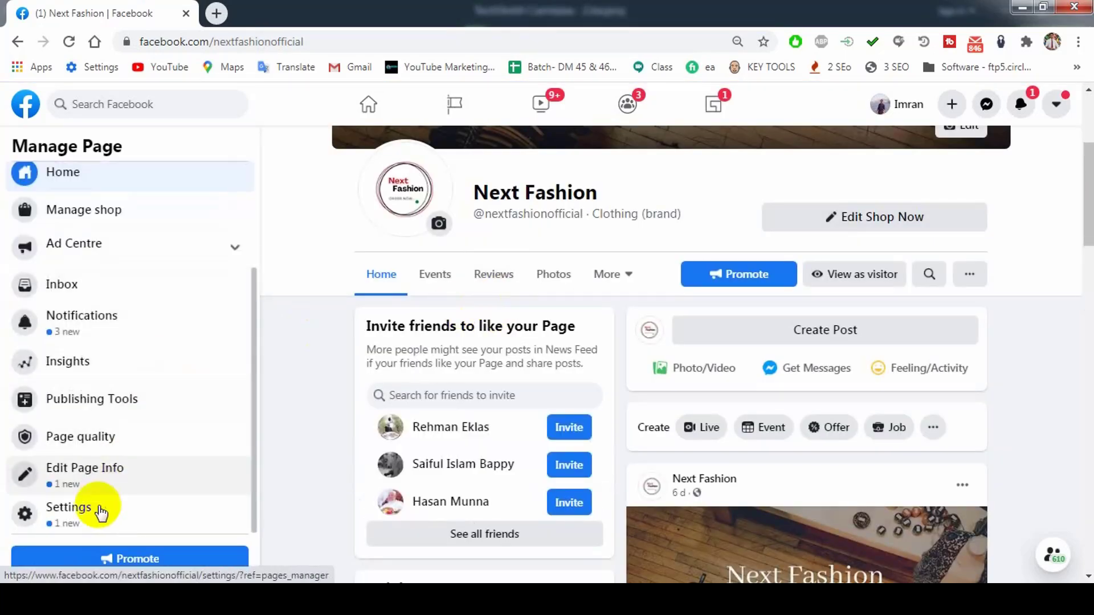
click(95, 516)
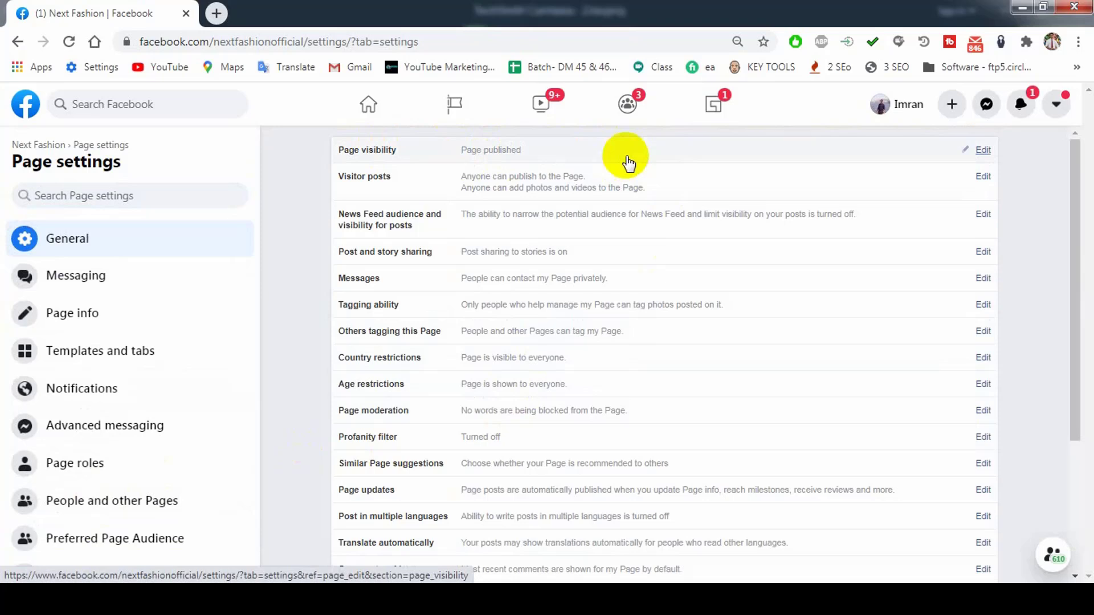
click(983, 151)
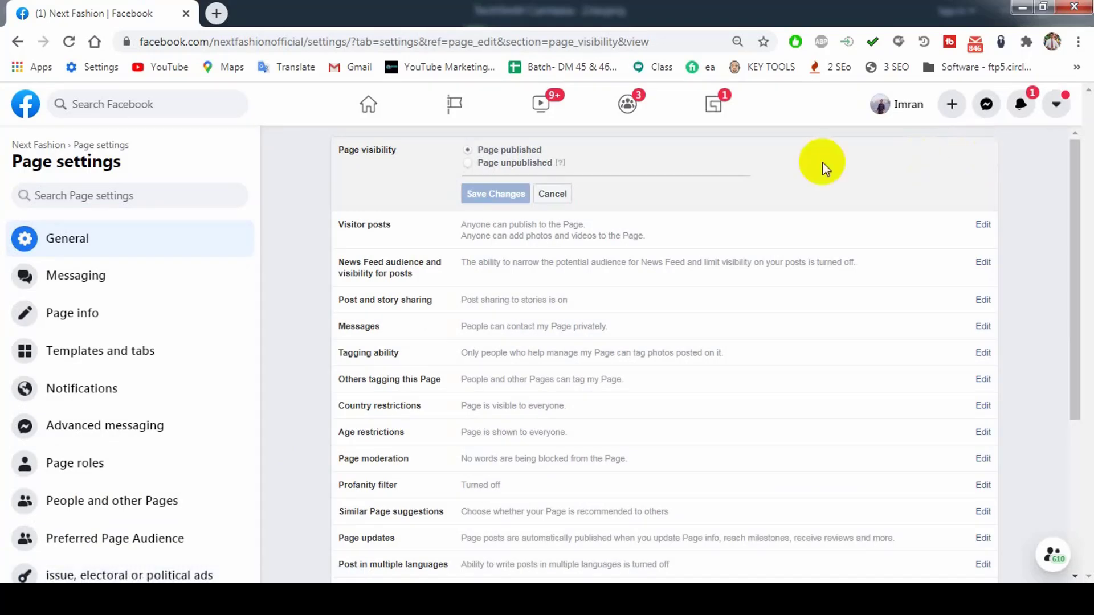
click(466, 164)
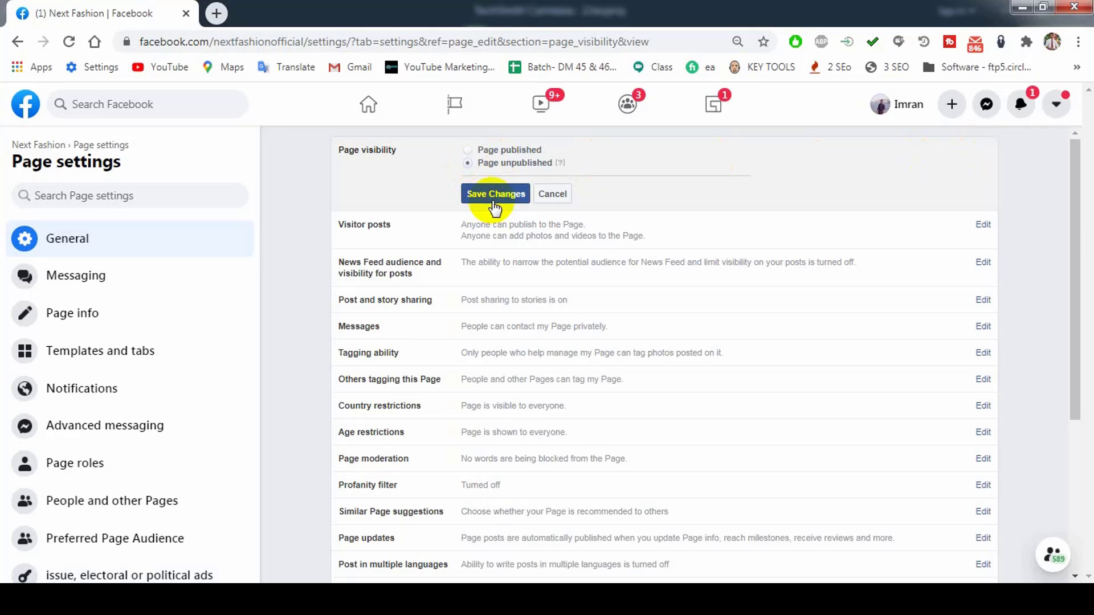
click(557, 195)
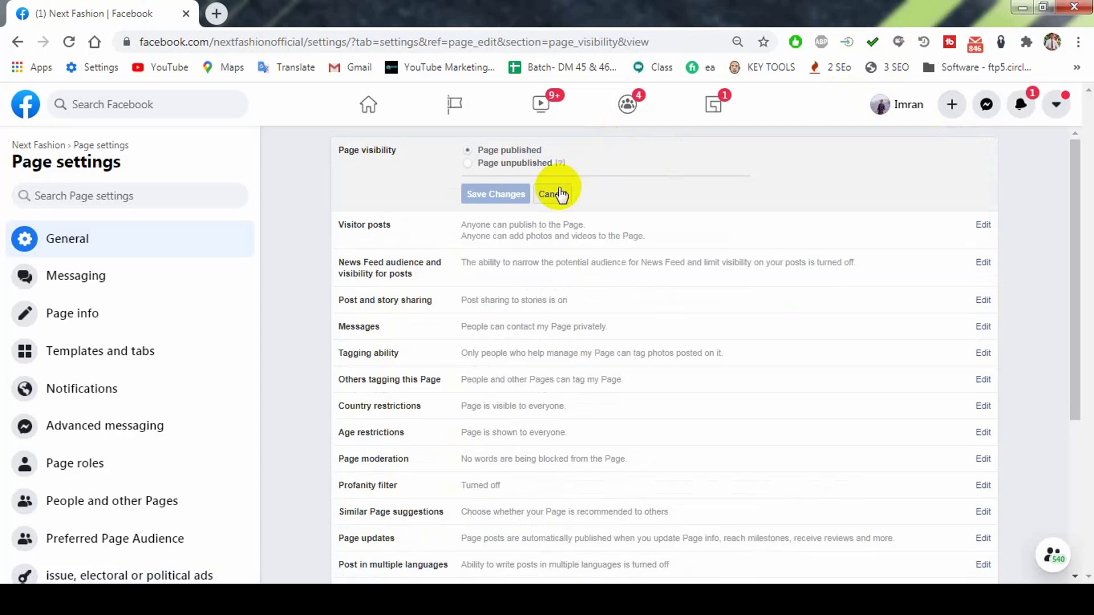
click(558, 194)
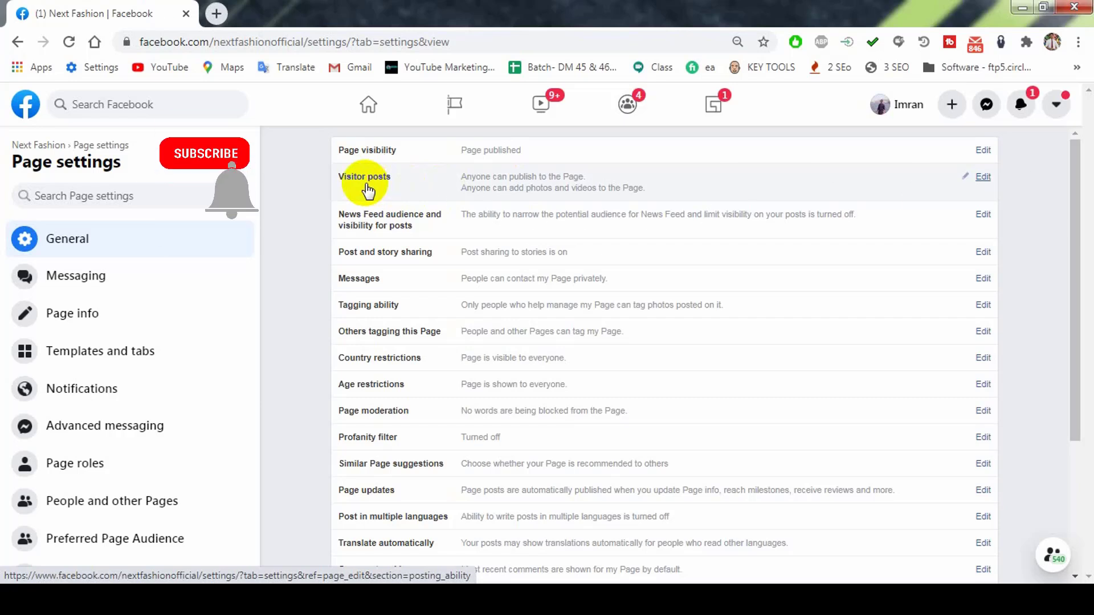
- Require review of visitor posts by other people before they are published to the Page, and save the setting
click(982, 181)
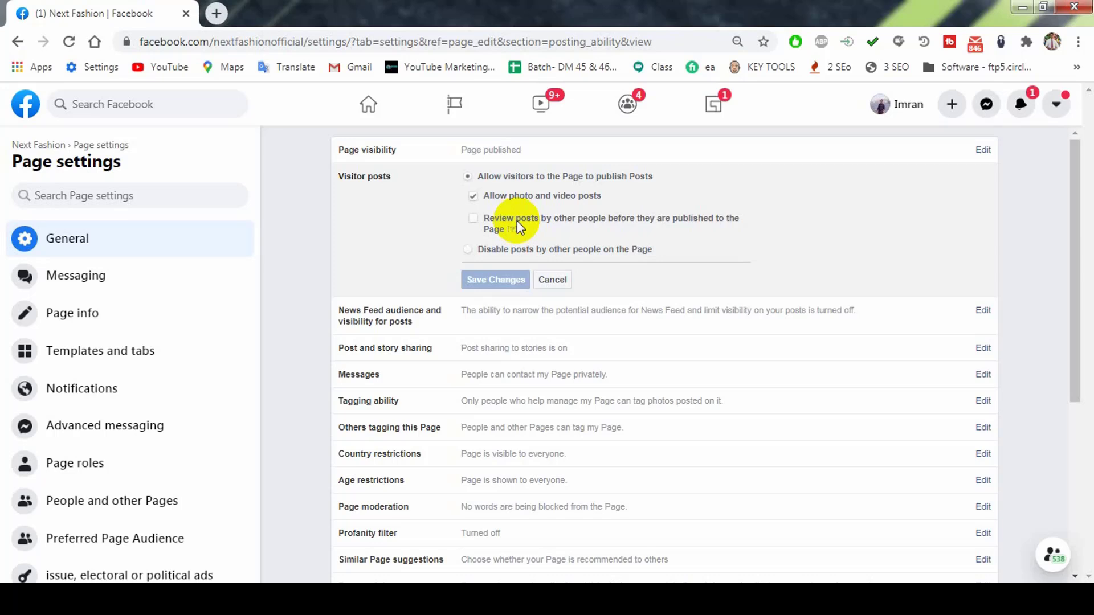
click(472, 219)
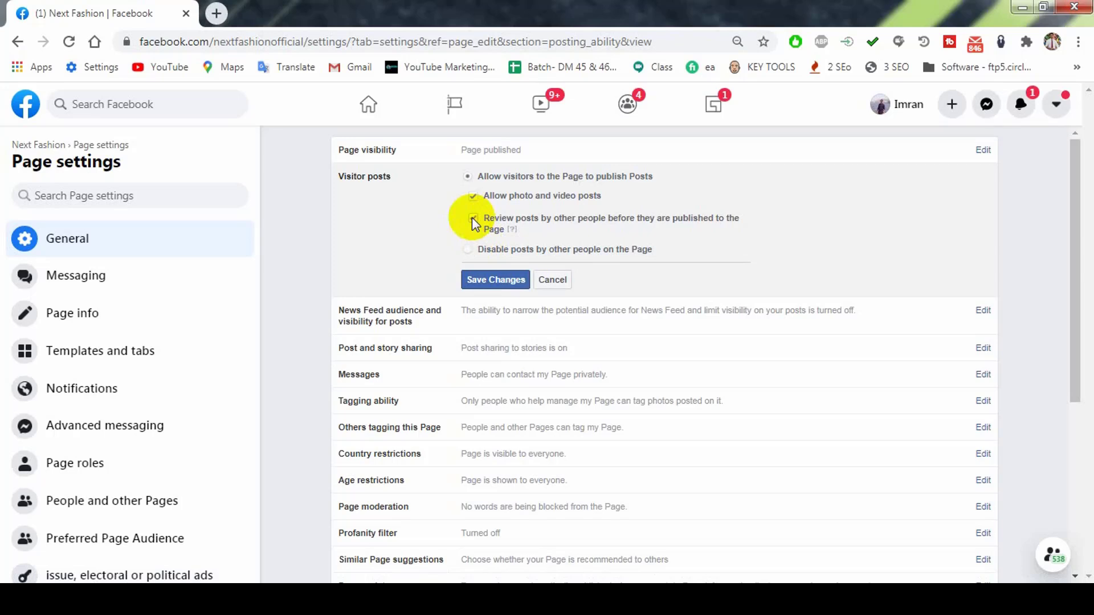
click(495, 280)
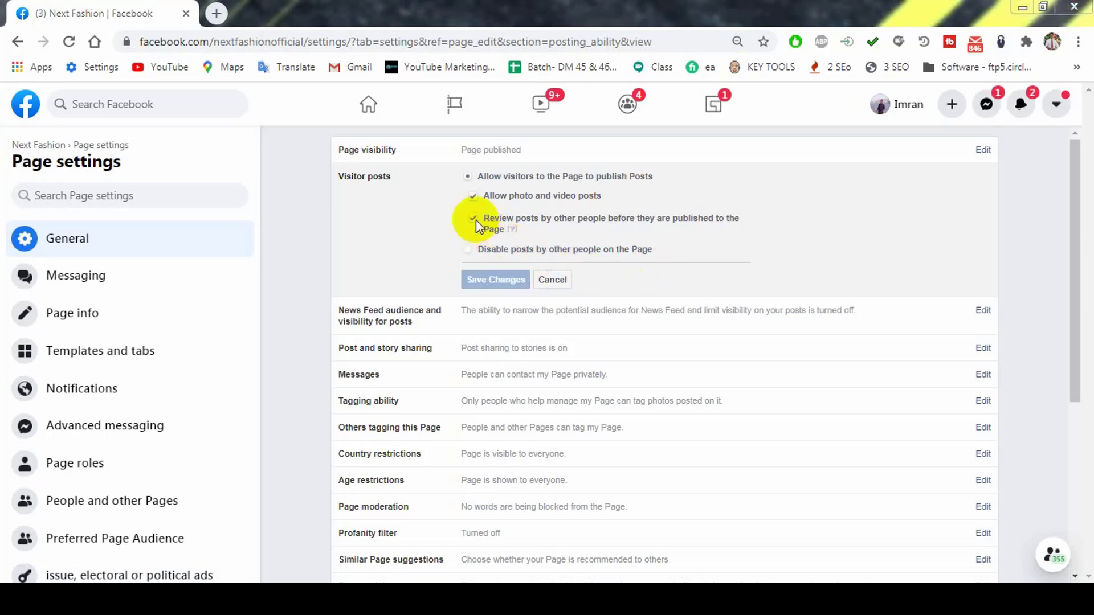
- Disable posts by other people on the Page, and allow News Feed audience selection and post visibility options, saving both settings
click(467, 249)
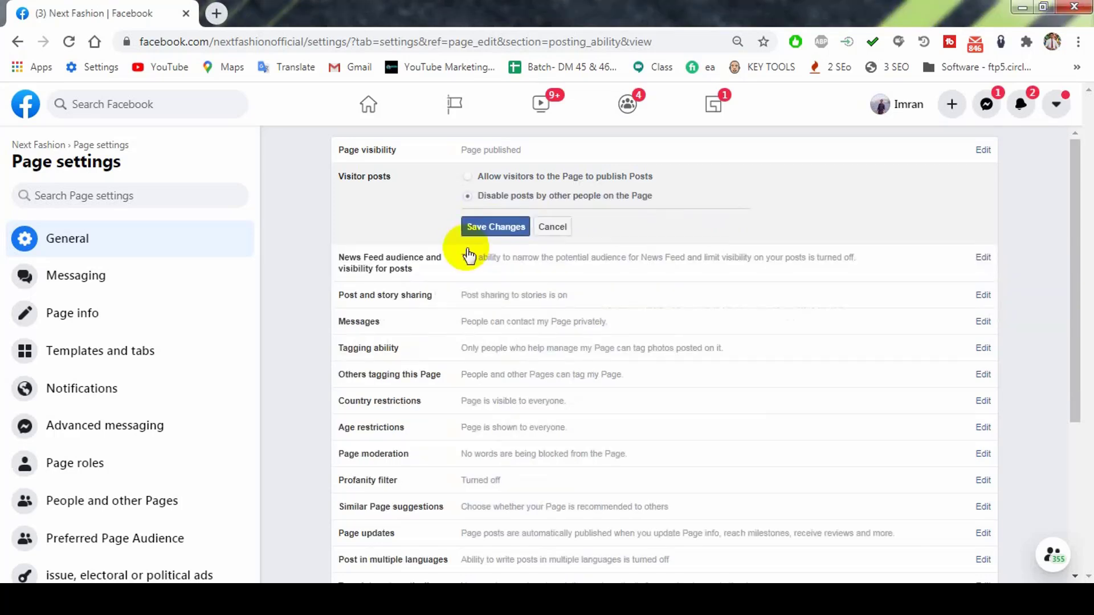
click(502, 226)
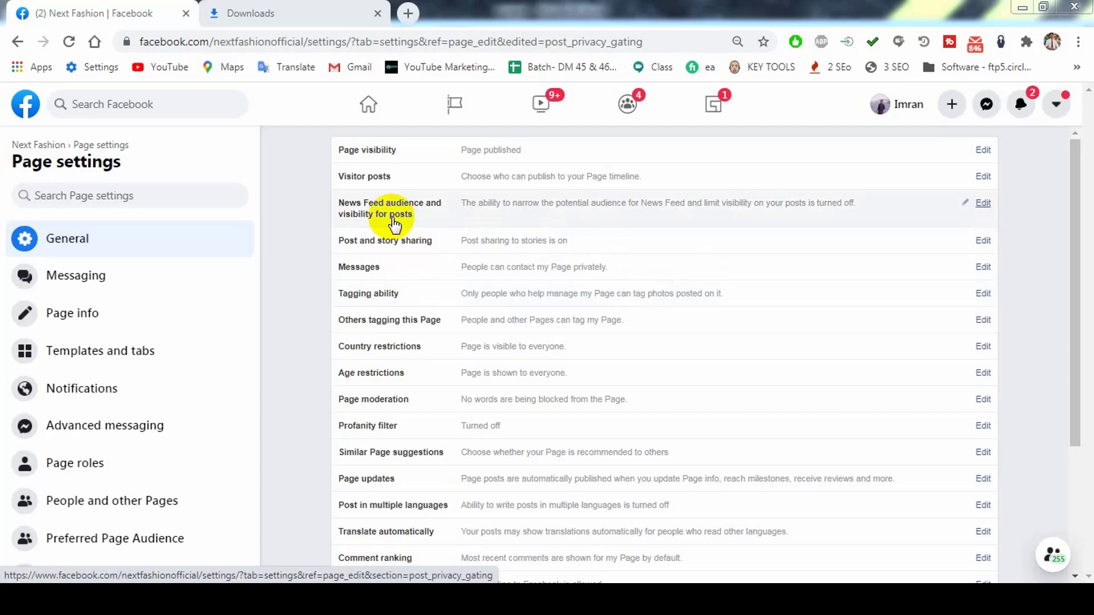
click(423, 228)
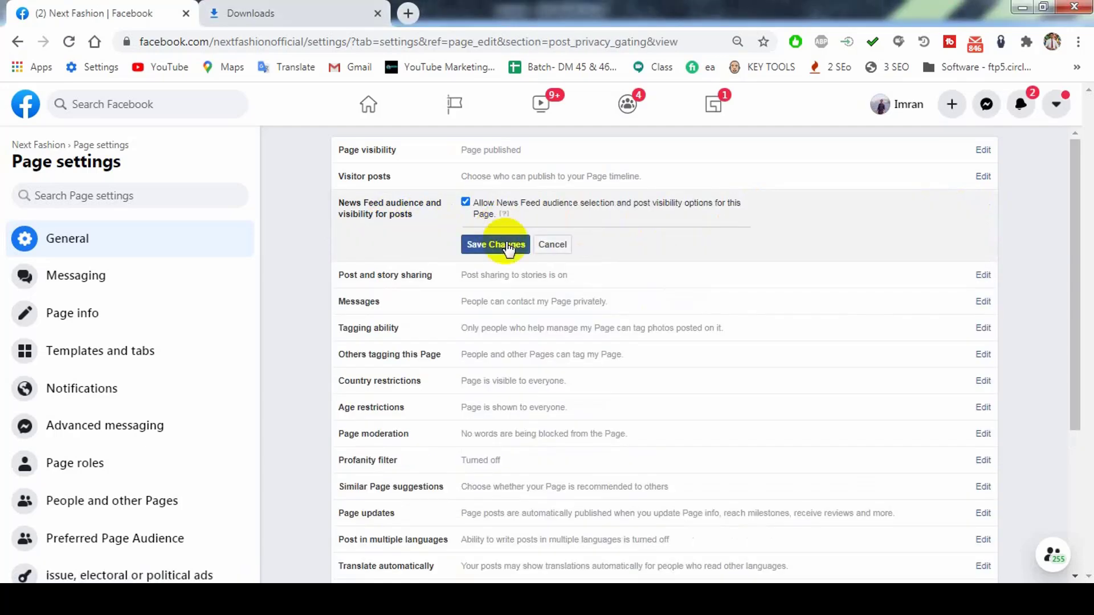
click(509, 247)
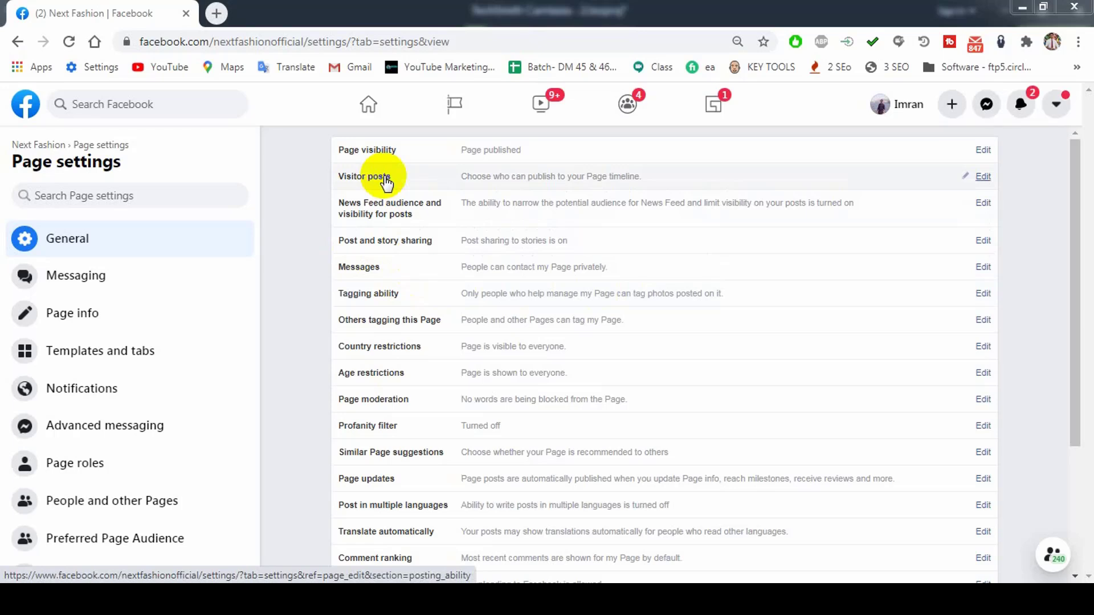
- Disable sharing to stories in the post and story sharing setting and save the change
click(398, 252)
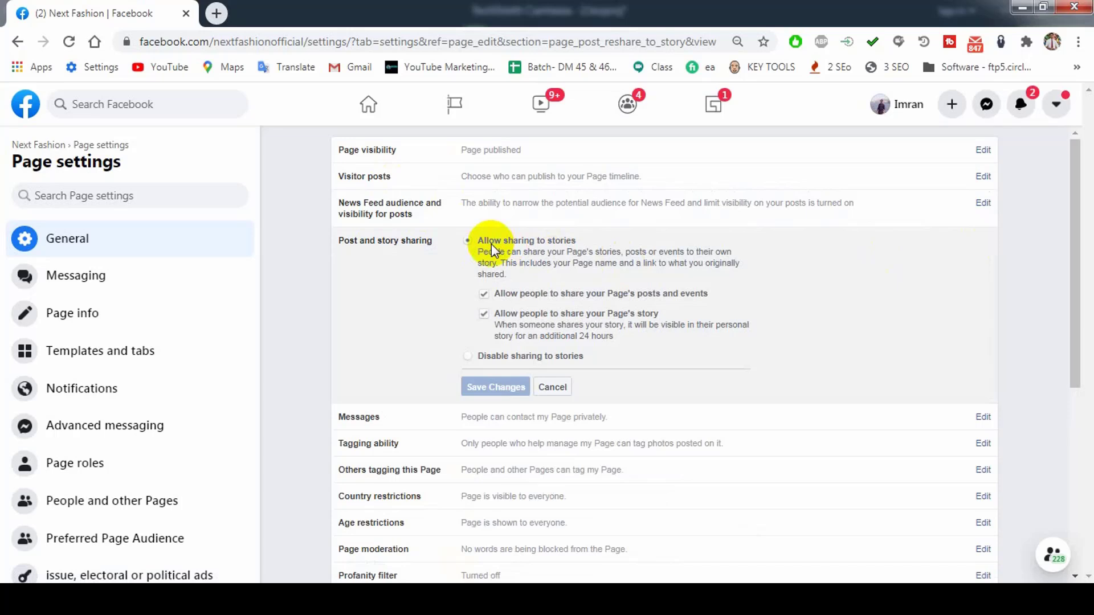
click(465, 356)
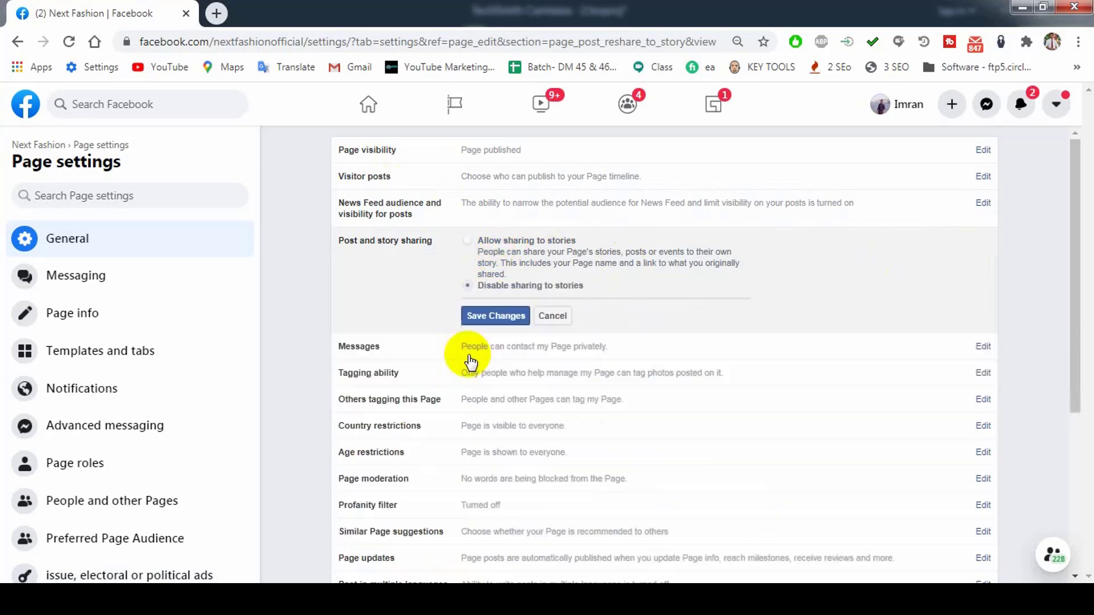
click(496, 316)
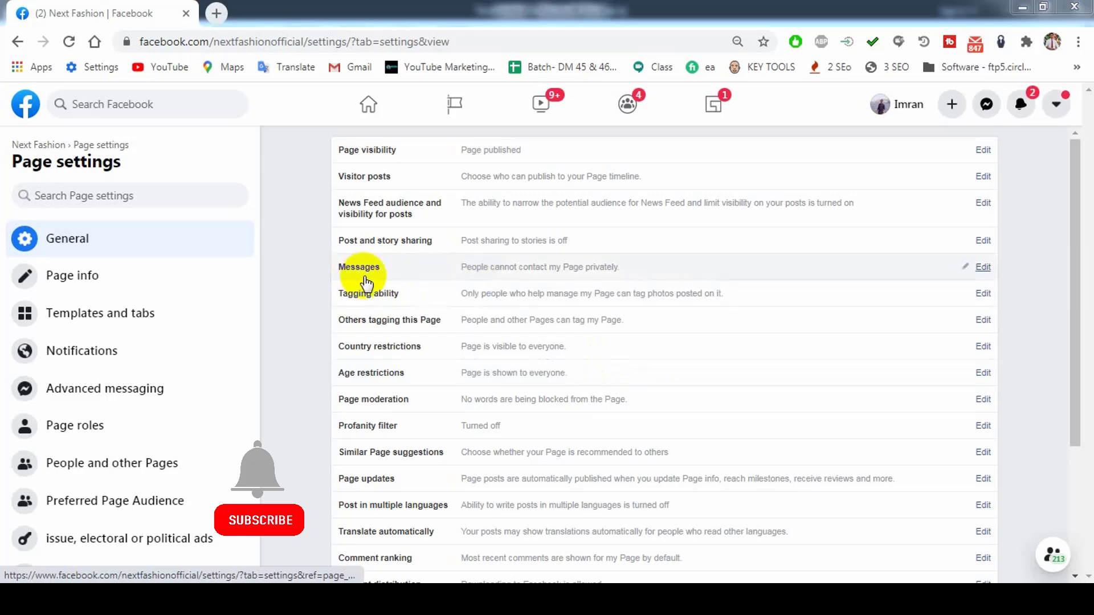
- Allow people to contact the Page privately by showing the Message button, and save the setting
click(981, 268)
click(466, 266)
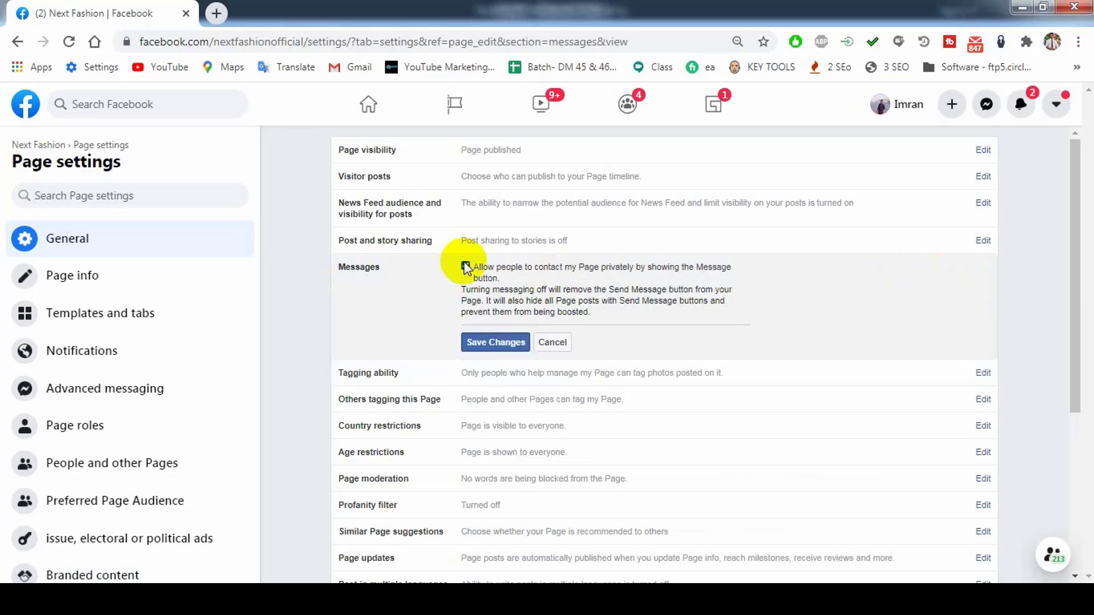
click(494, 344)
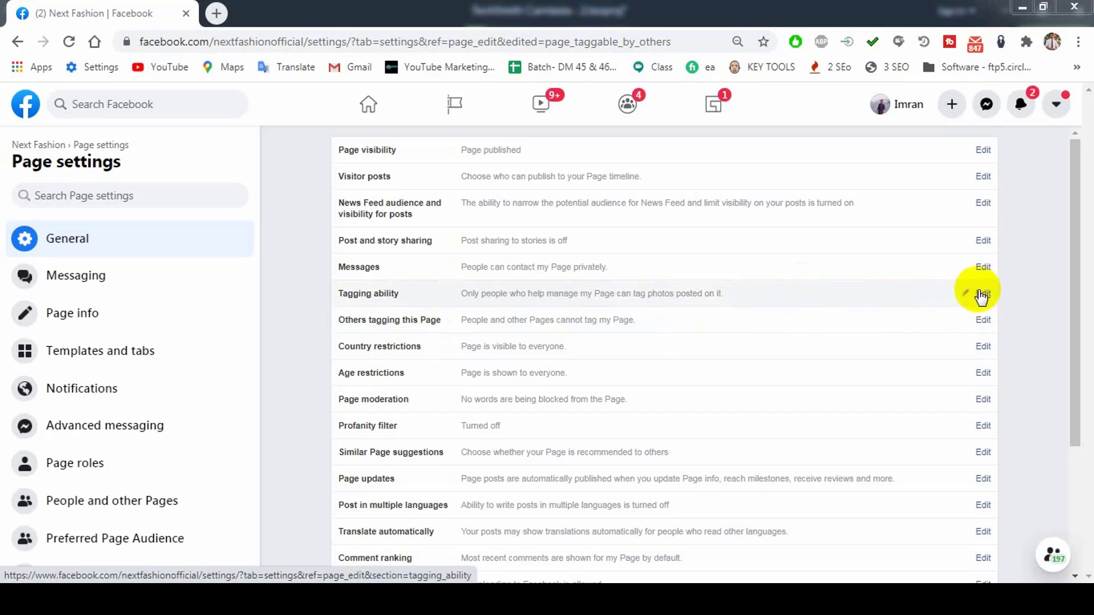
- Allow others to tag photos and videos published by Next Fashion, and save the tagging ability setting
click(520, 301)
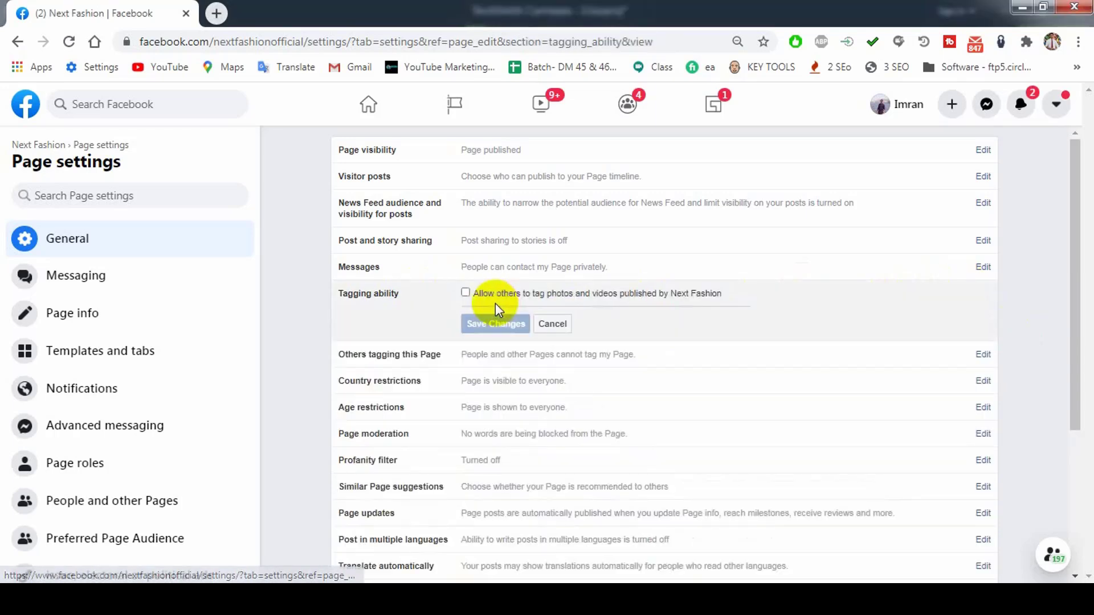
click(465, 293)
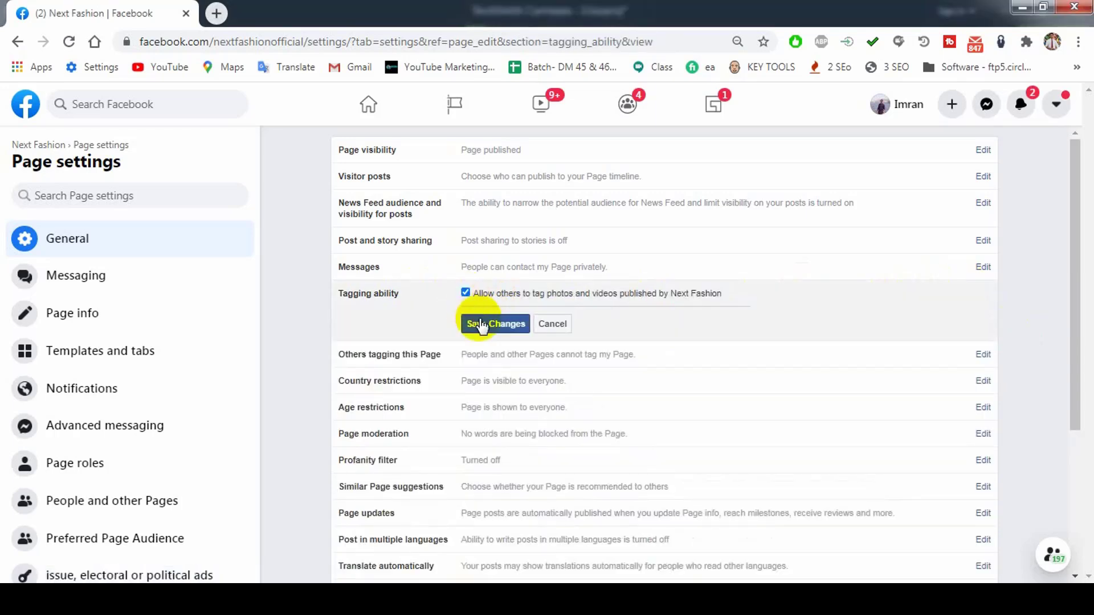
click(495, 323)
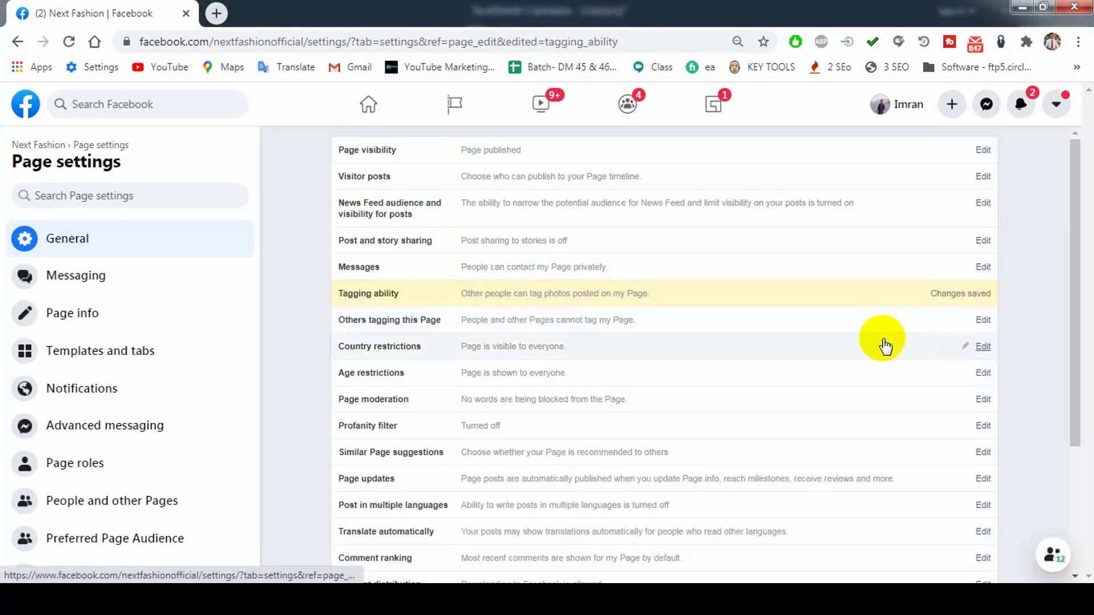
- Allow people and other Pages to tag Next Fashion, and save the change
click(980, 320)
click(467, 321)
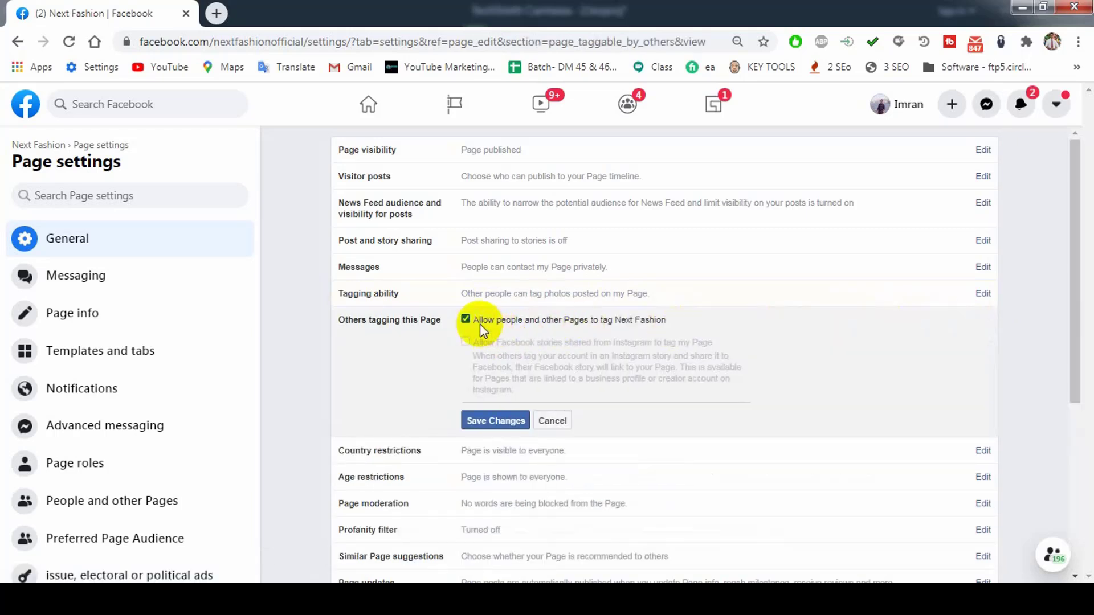
click(498, 421)
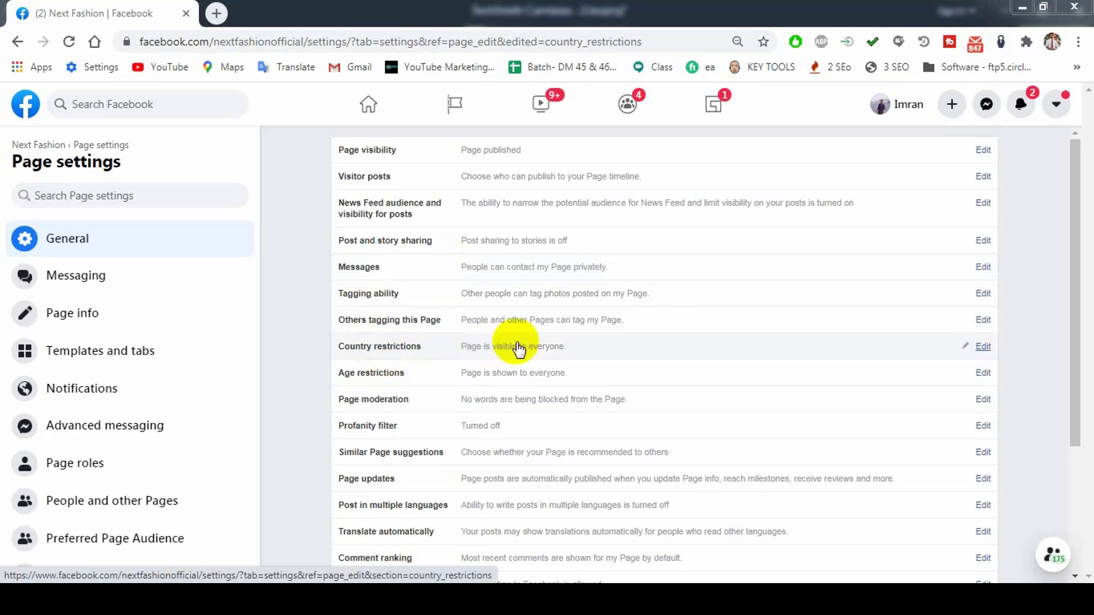
- Restrict the Page by country so it is only shown to viewers in Bangladesh, and save the restriction
click(984, 347)
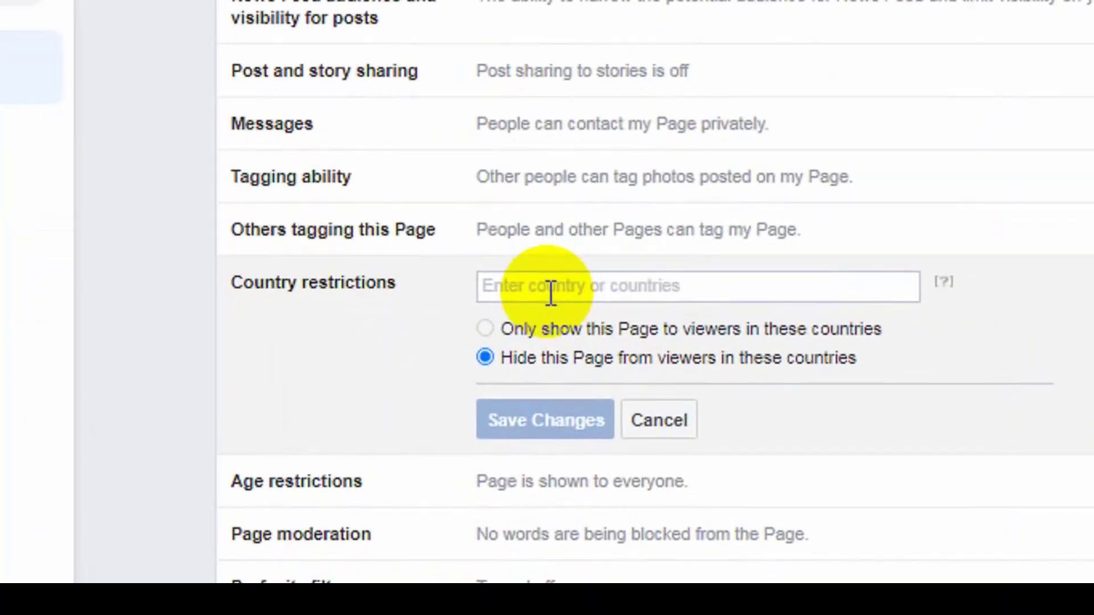
text(Ban)
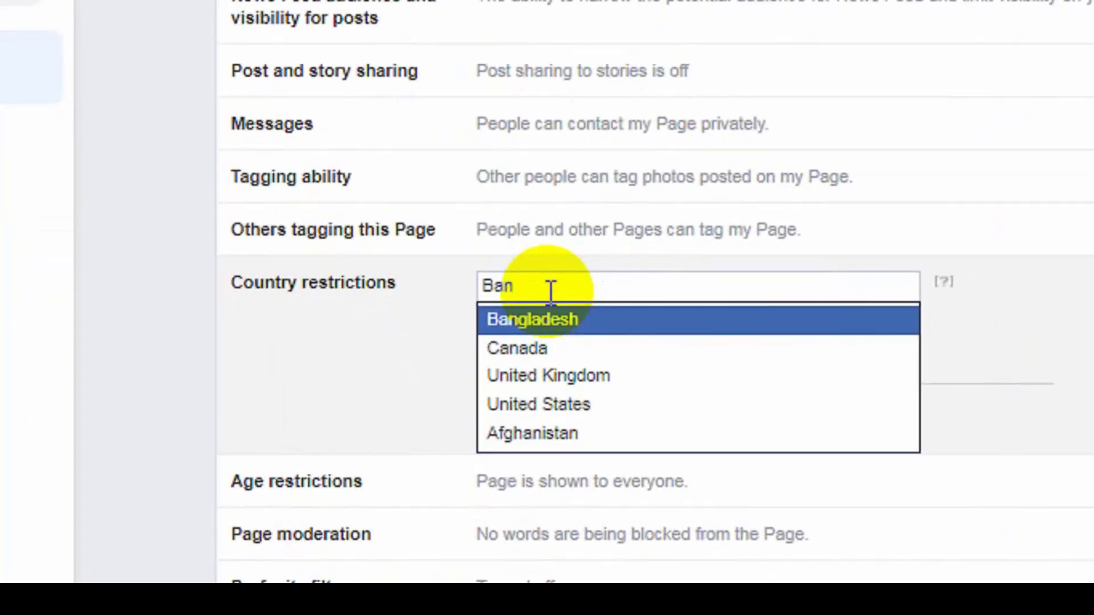
key(Return)
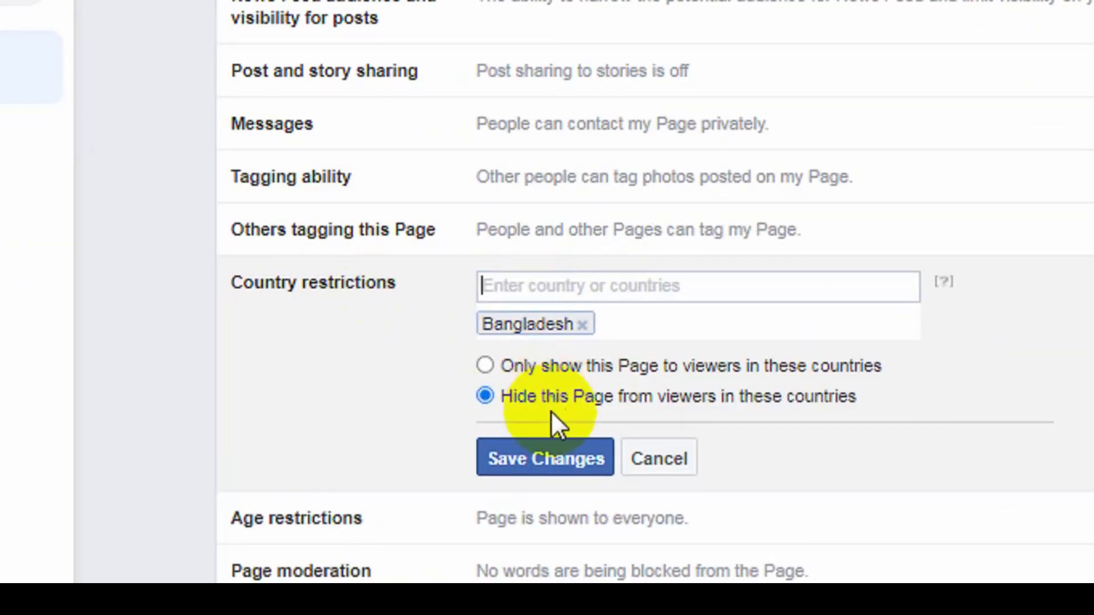
double_click(528, 359)
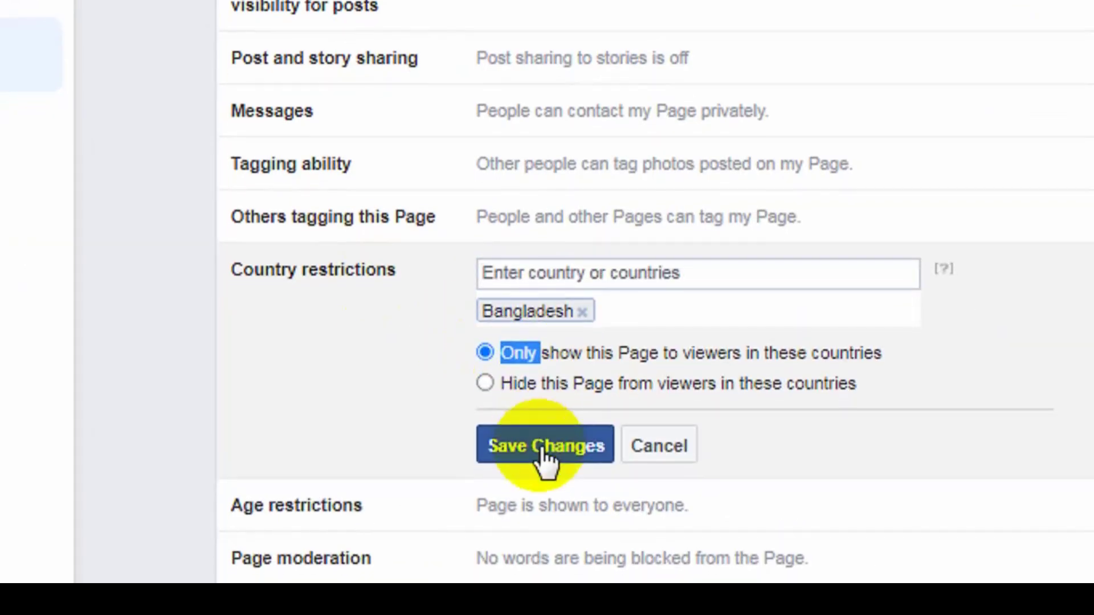
click(540, 454)
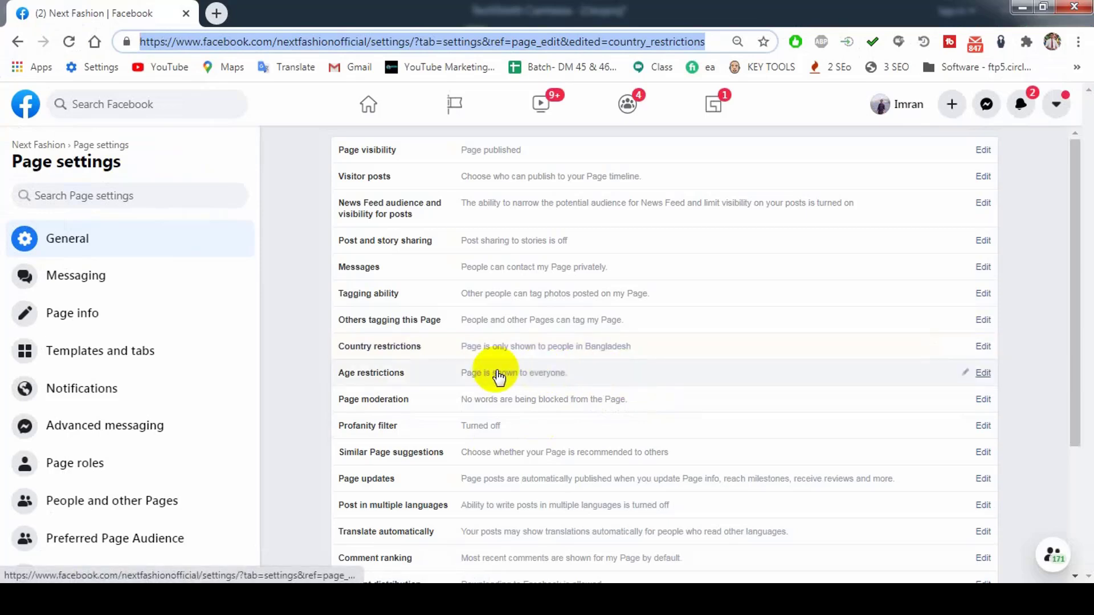
click(979, 376)
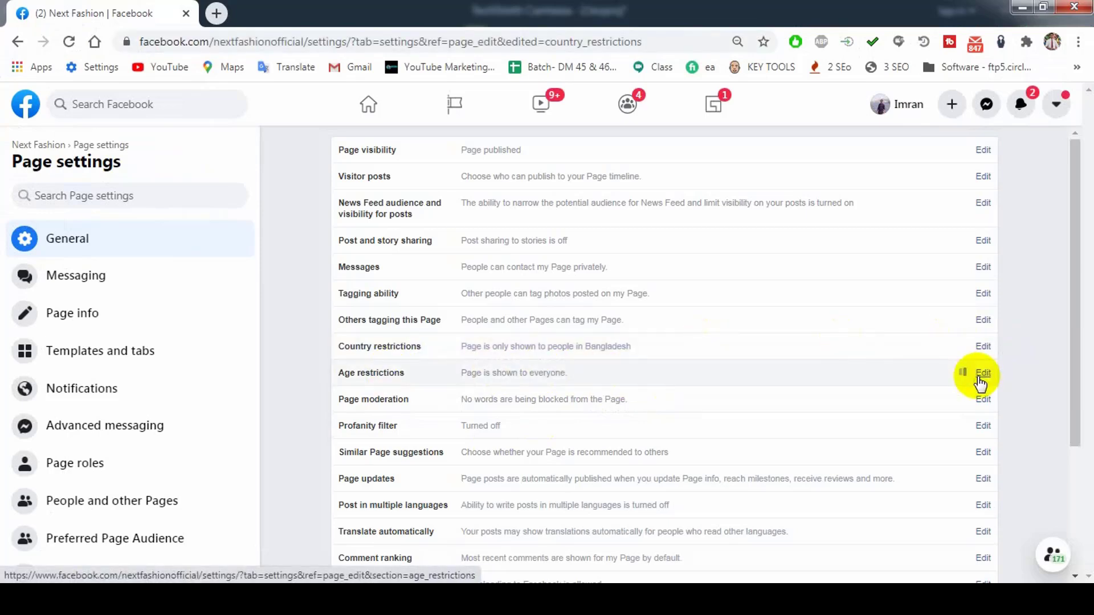
click(519, 373)
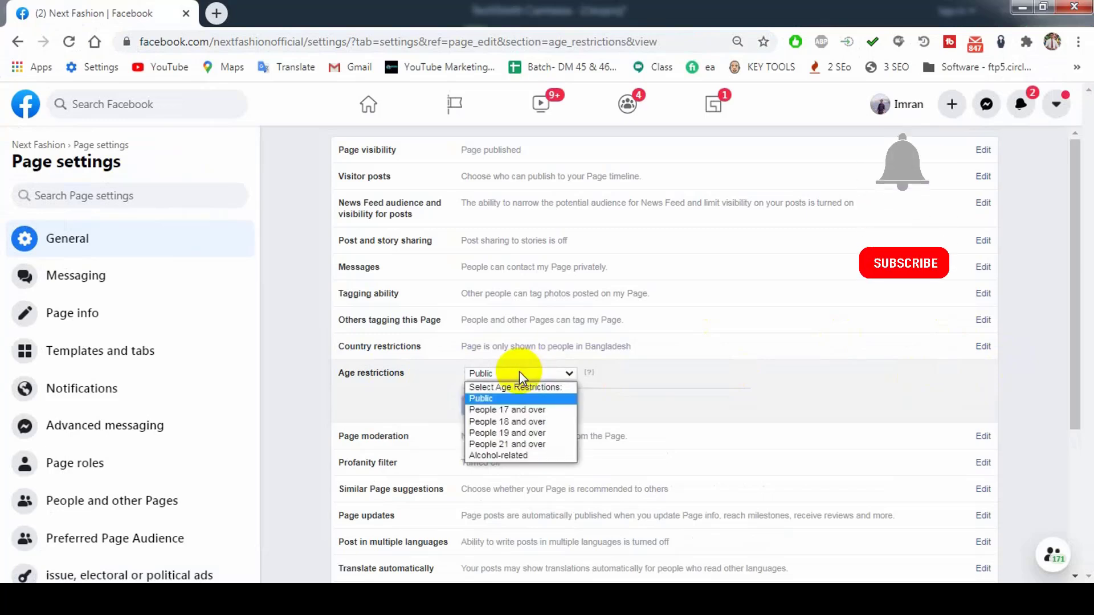
click(551, 456)
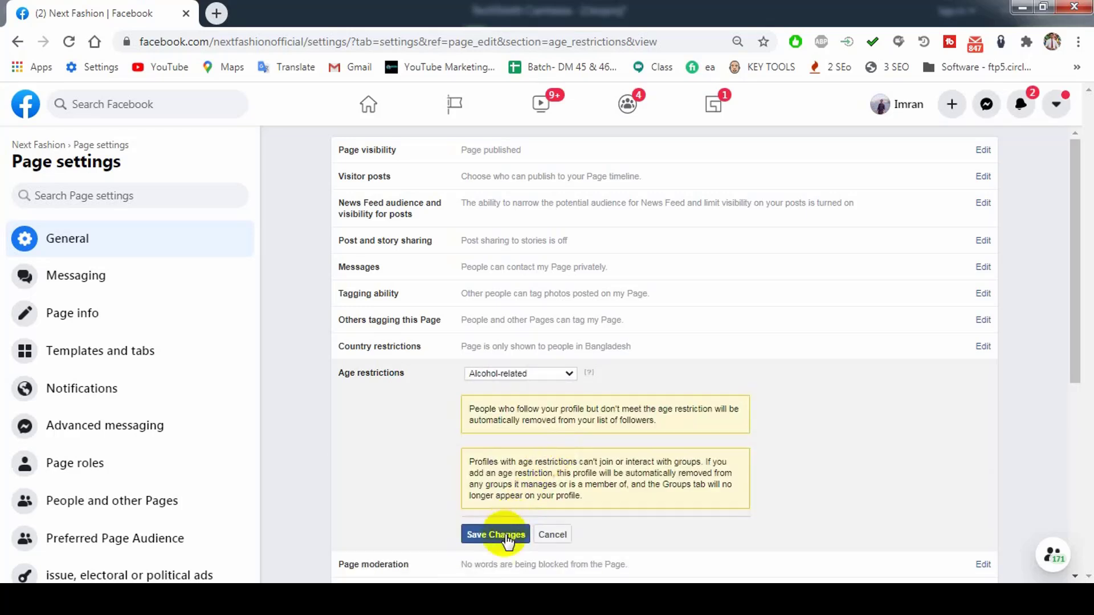
click(537, 373)
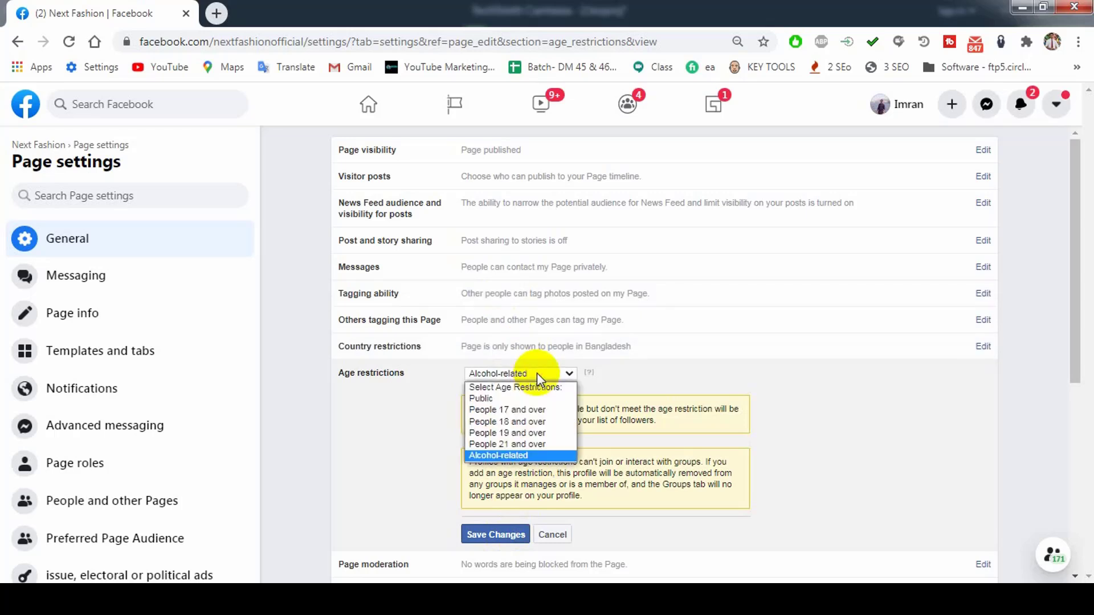
click(513, 399)
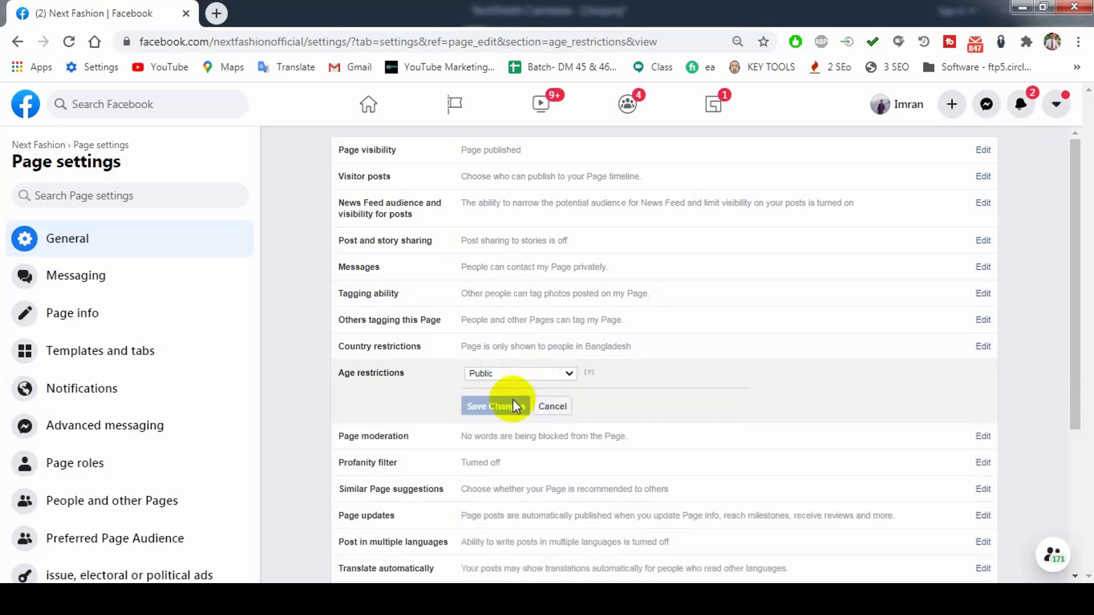
click(552, 406)
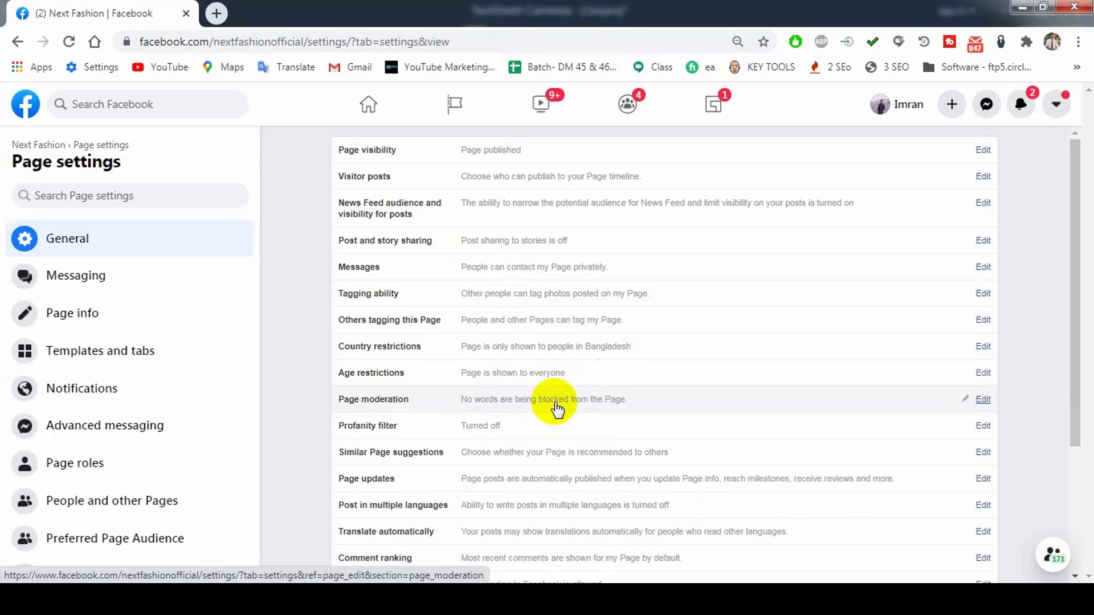
- Block posts or comments containing the word "Etc" through Page moderation, and save the change
scroll(558, 409, down, 2)
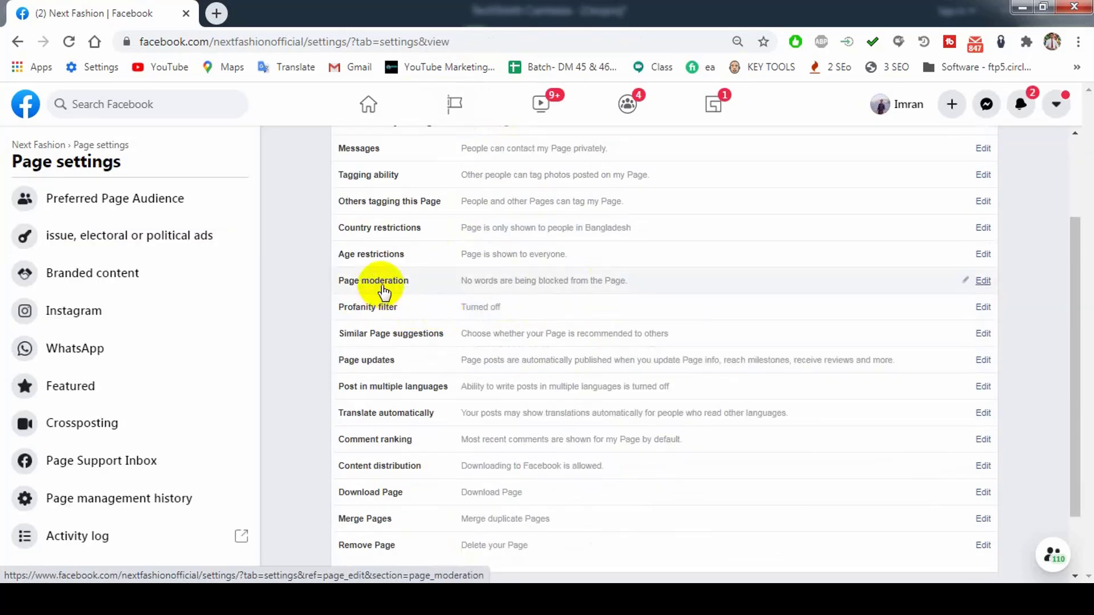
click(983, 282)
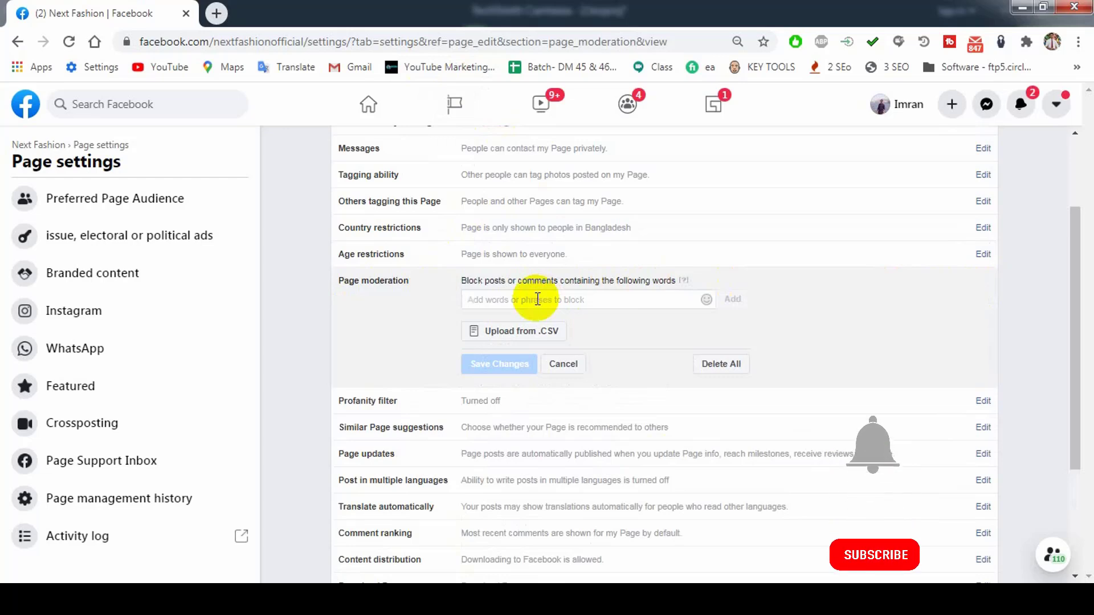
click(537, 300)
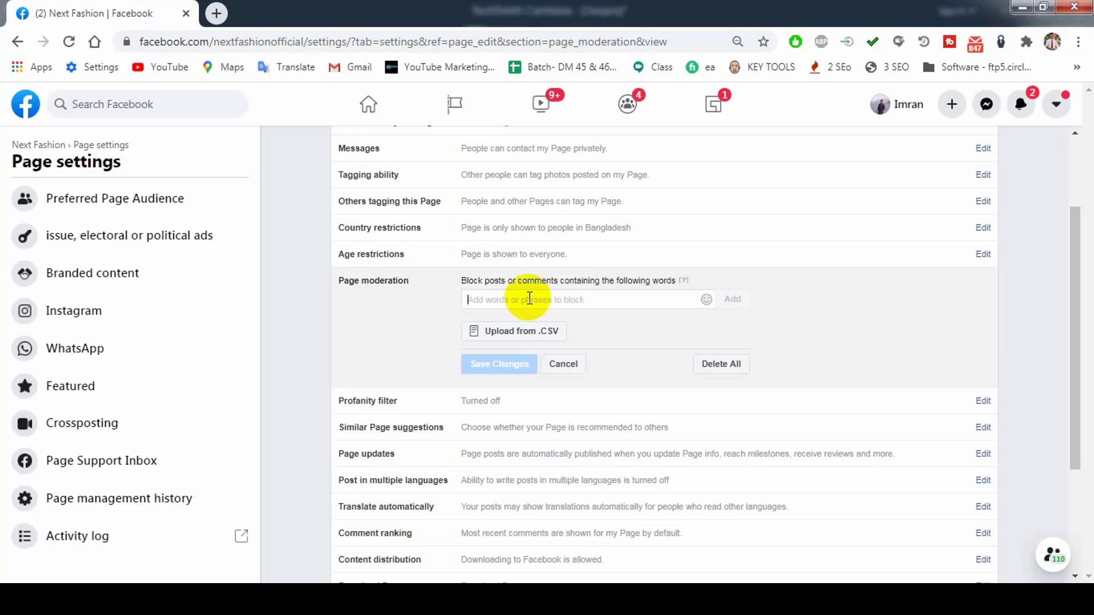
text(Etc)
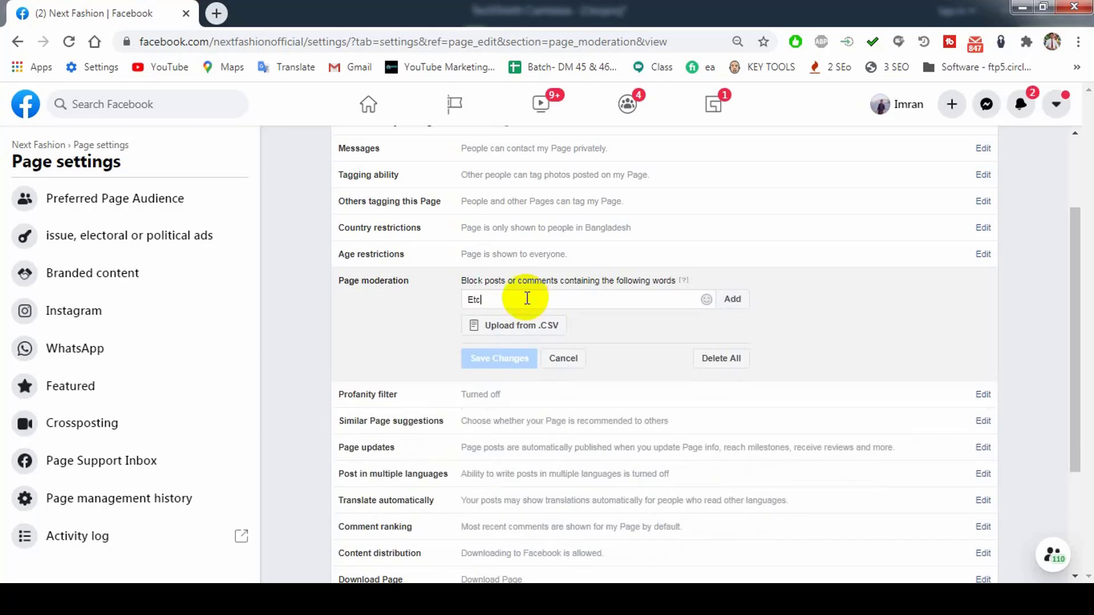
click(733, 302)
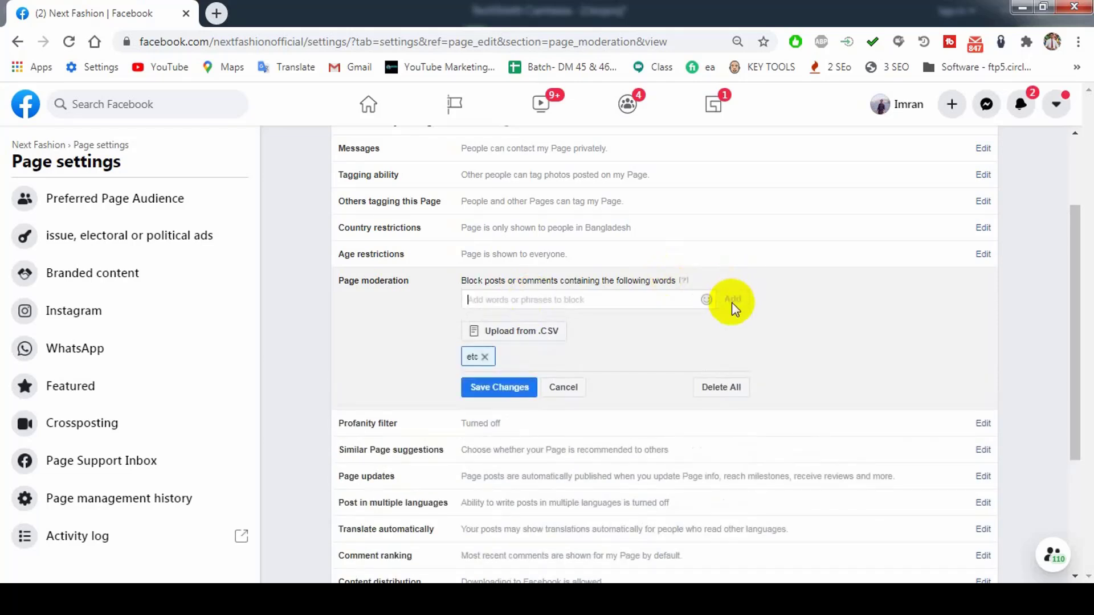
click(501, 389)
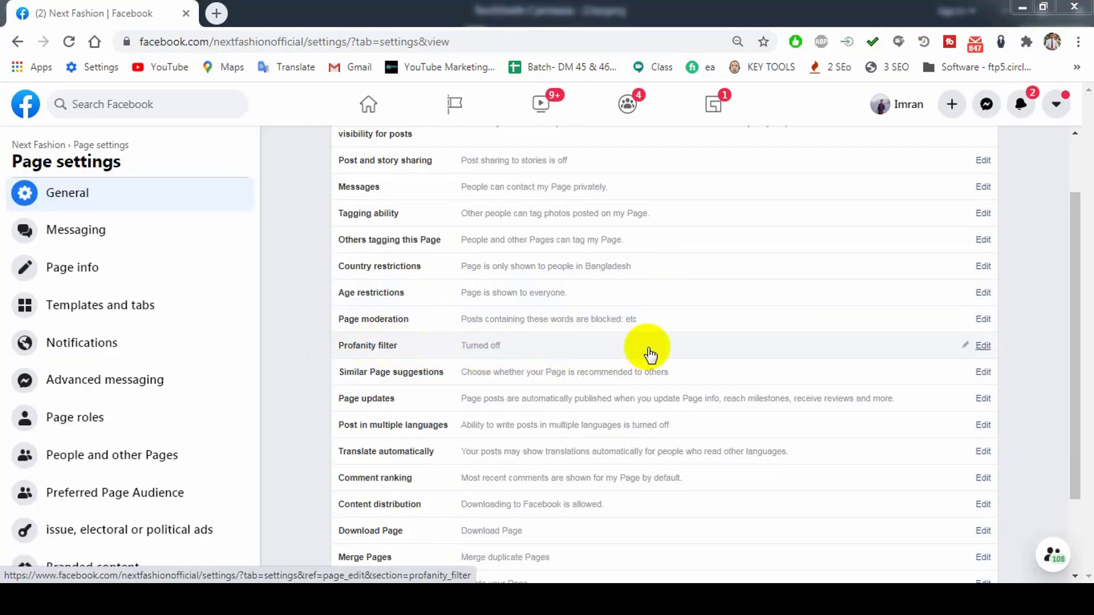
- Set the Page's profanity filter to Strong and save the change
click(983, 346)
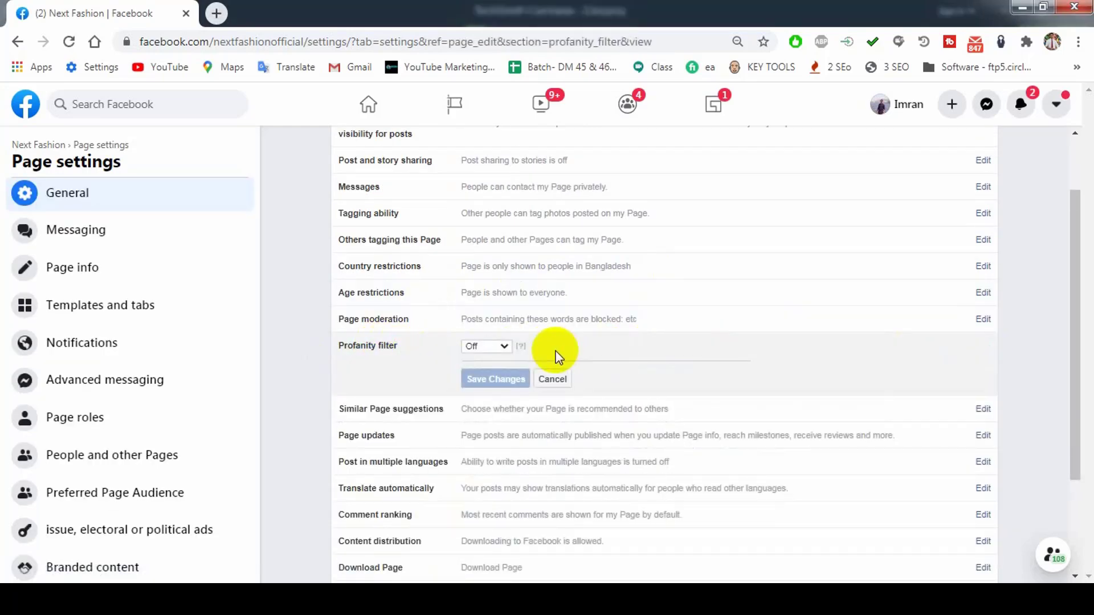
click(484, 346)
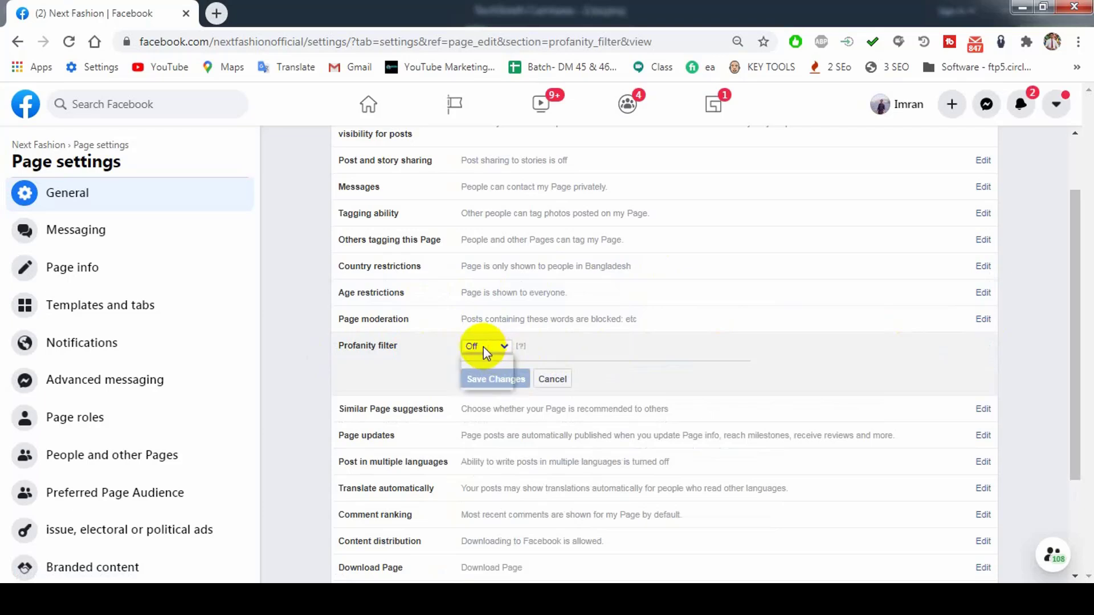
click(478, 382)
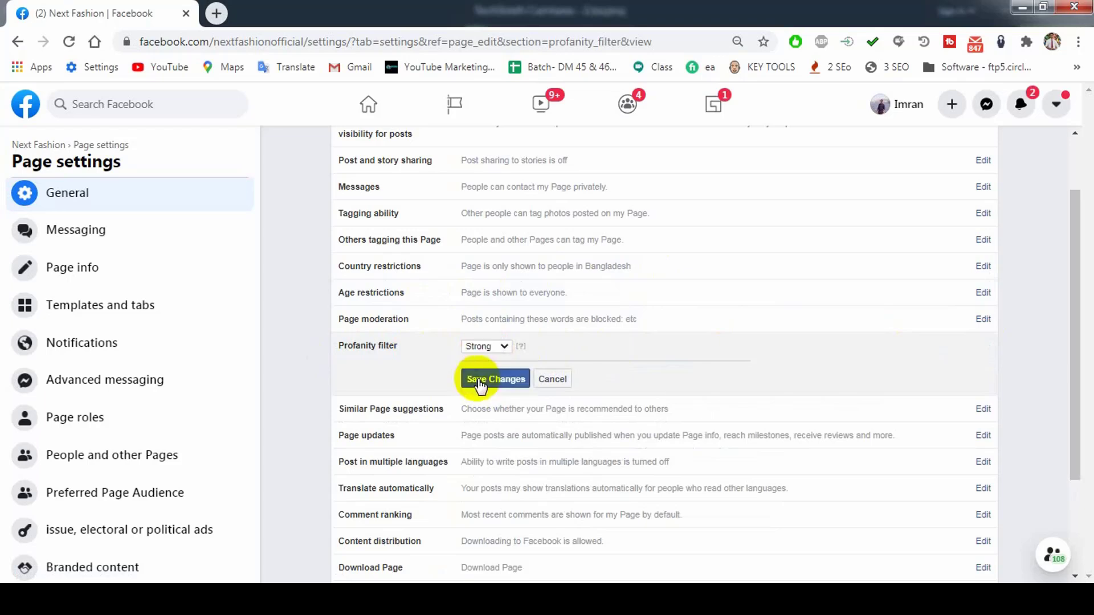
click(500, 379)
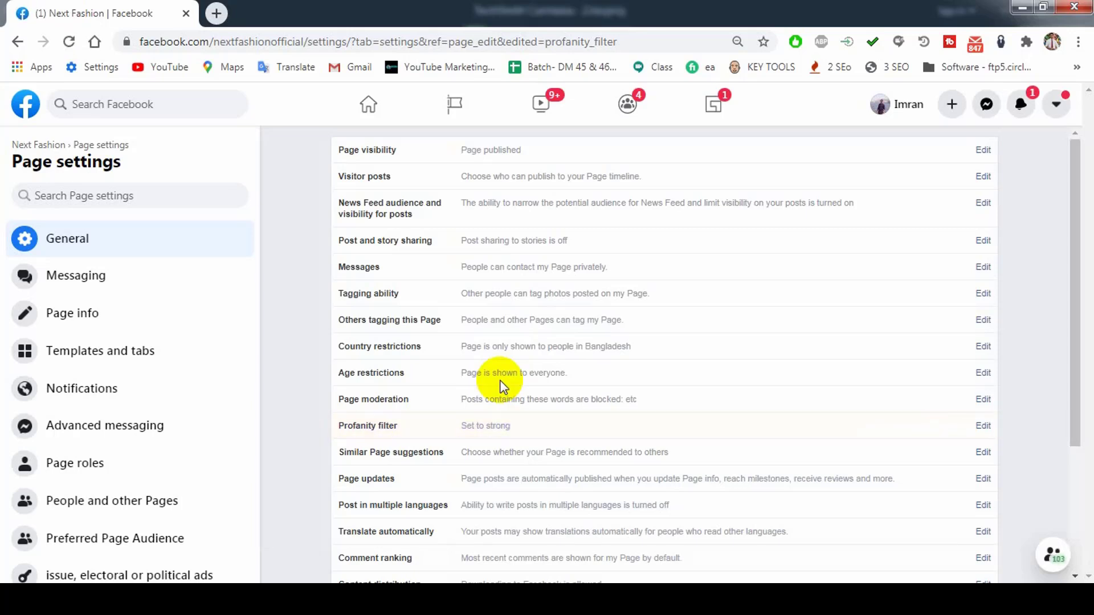
- Include Next Fashion when similar Pages are recommended to people on a Page timeline, and save the setting
scroll(504, 387, down, 3)
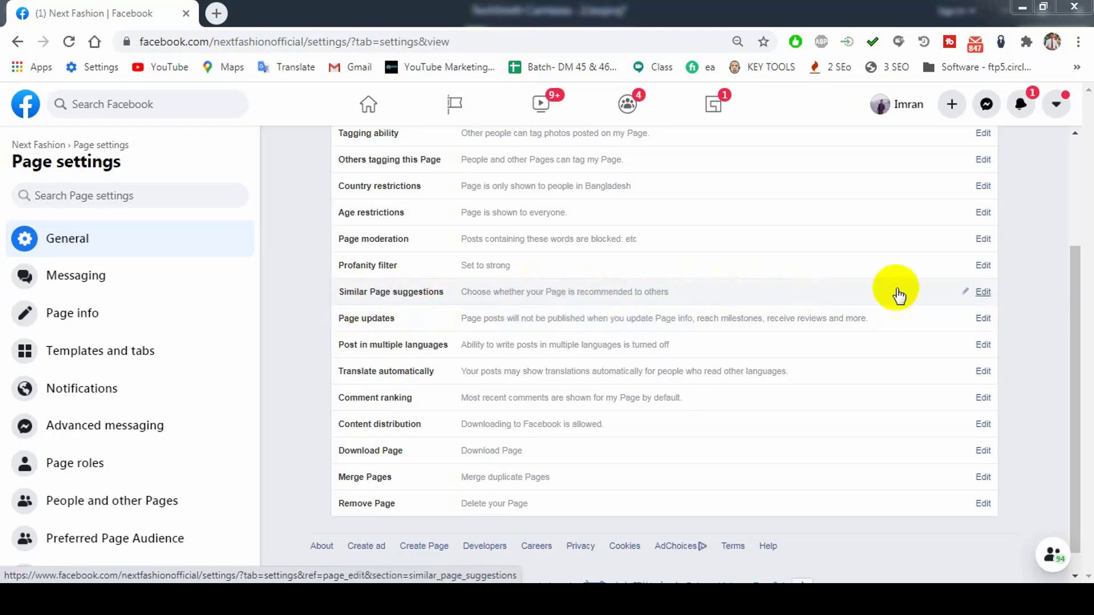
click(984, 294)
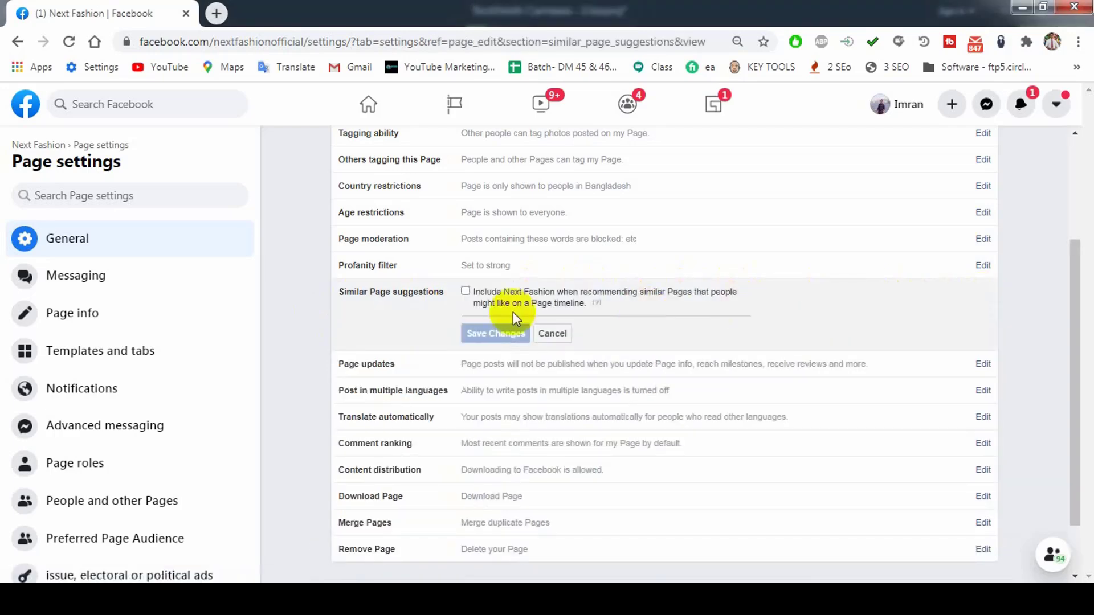
click(464, 294)
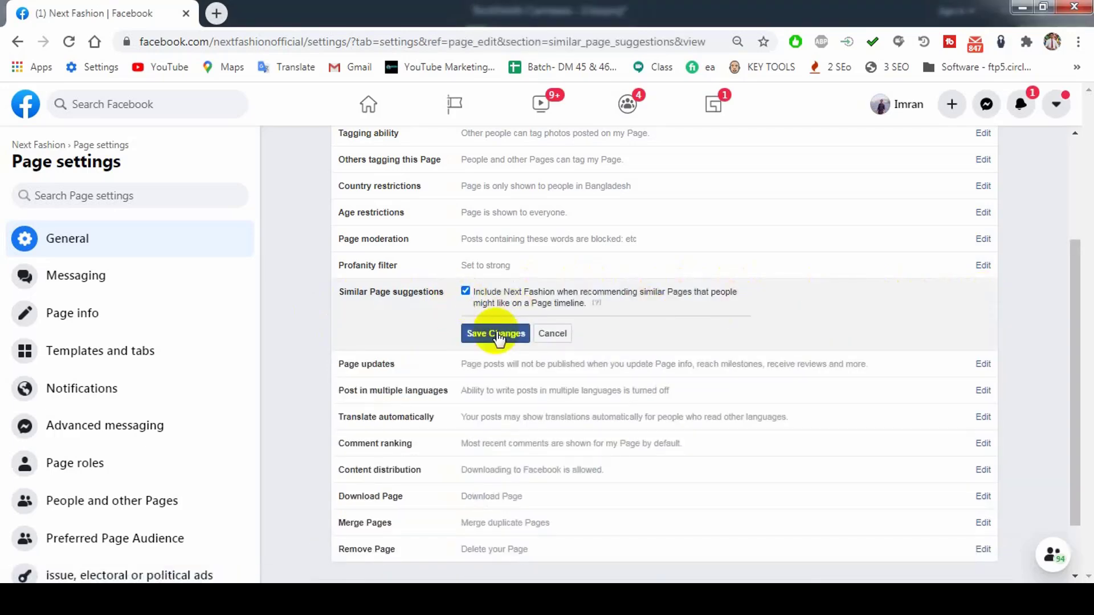
click(495, 333)
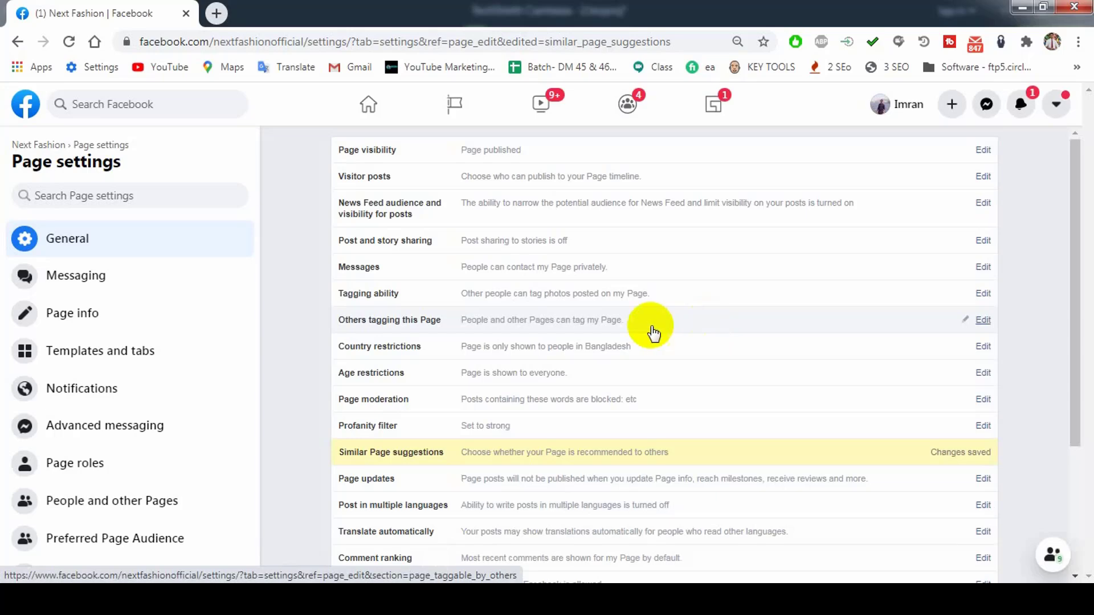
- Turn on automatic publishing of posts when information is updated on the Page, and save the Page updates setting
scroll(530, 391, down, 2)
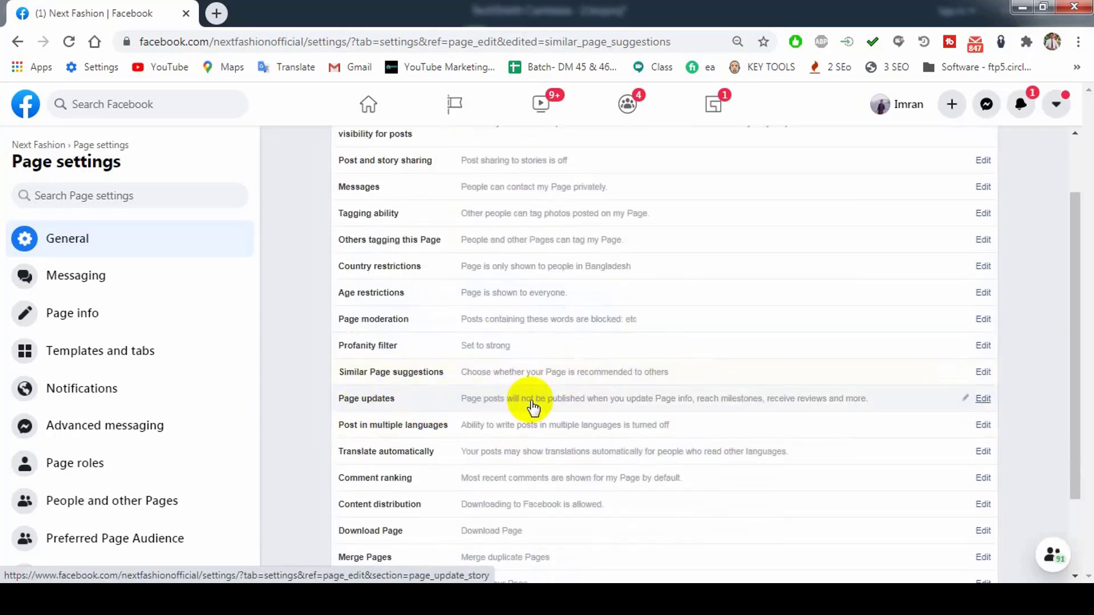
click(983, 399)
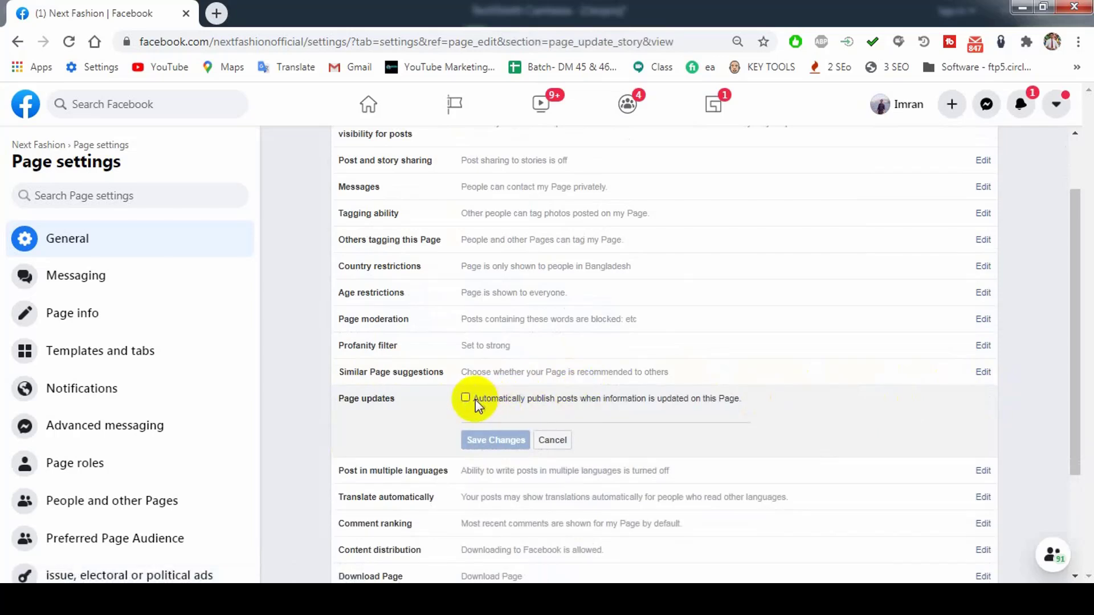
click(466, 398)
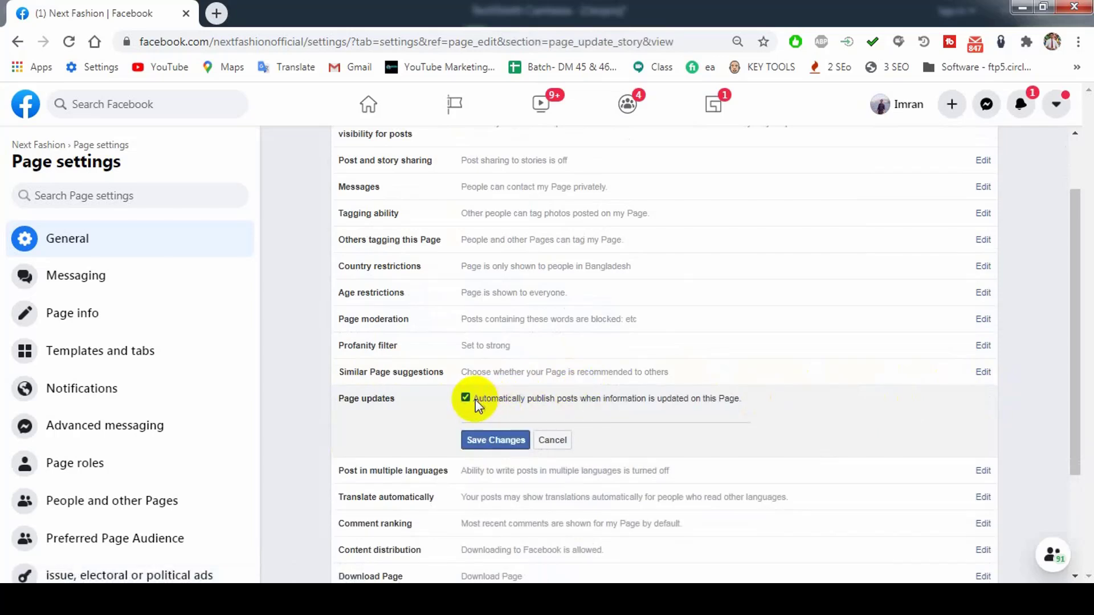
click(494, 443)
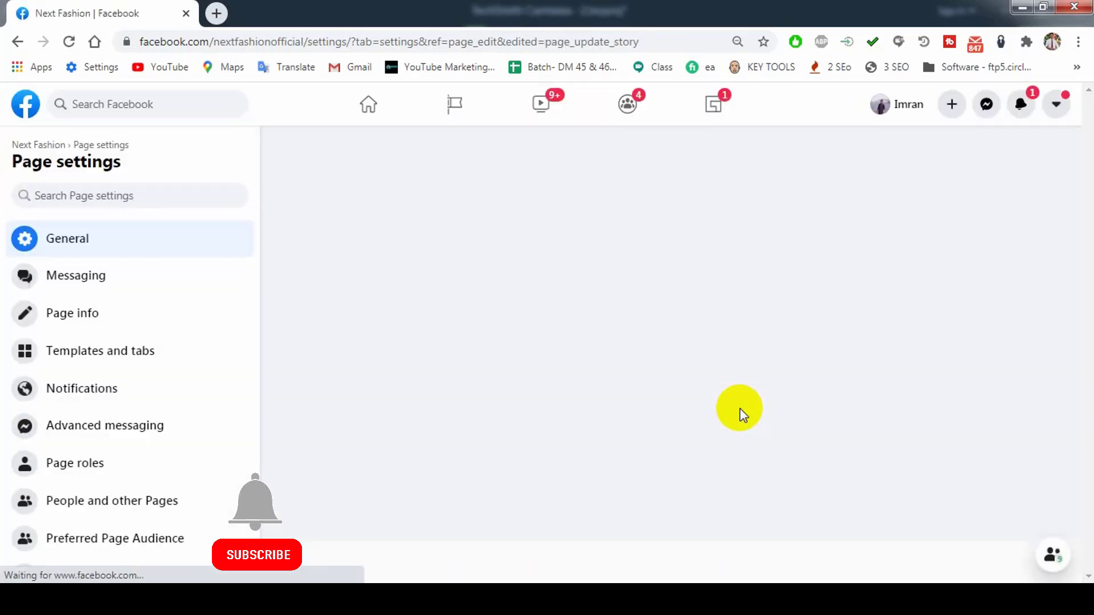
- Allow people who manage the Page to write posts in multiple languages, and save the change
scroll(677, 430, down, 2)
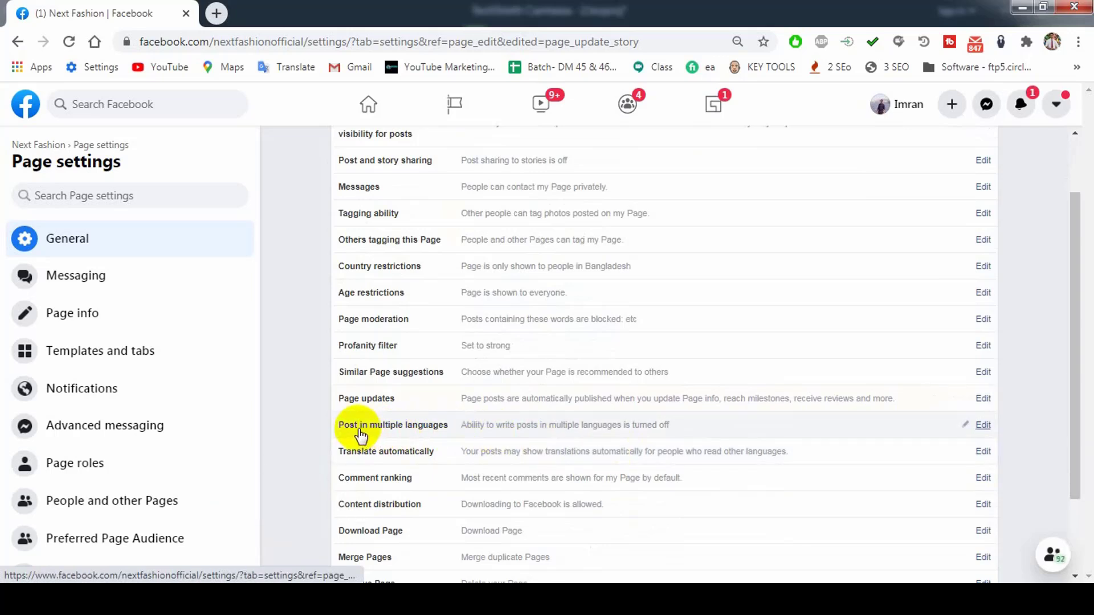
click(981, 427)
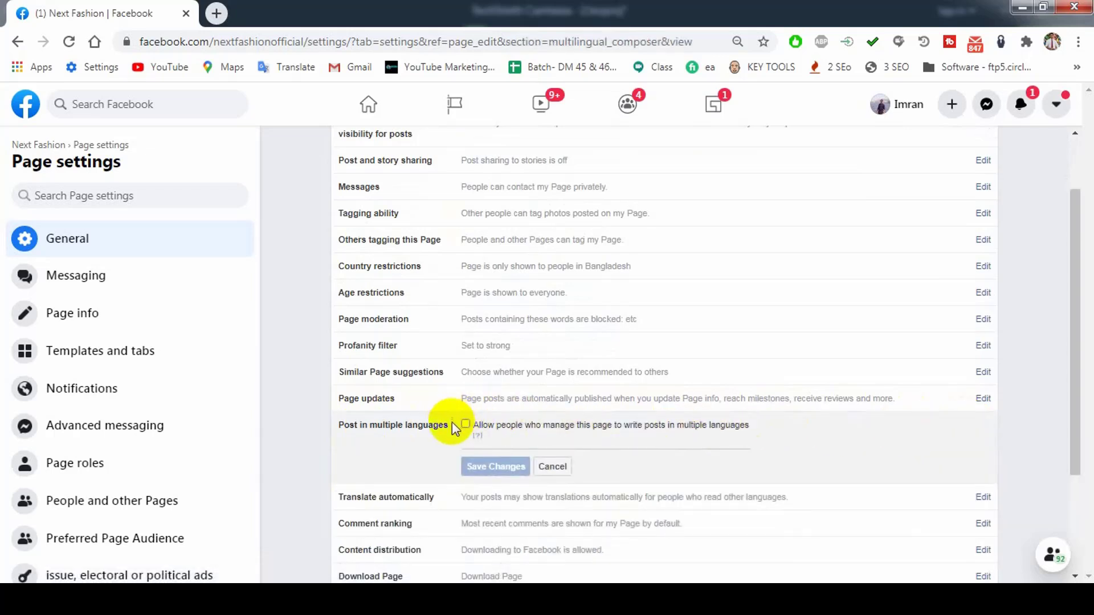
click(466, 425)
click(494, 467)
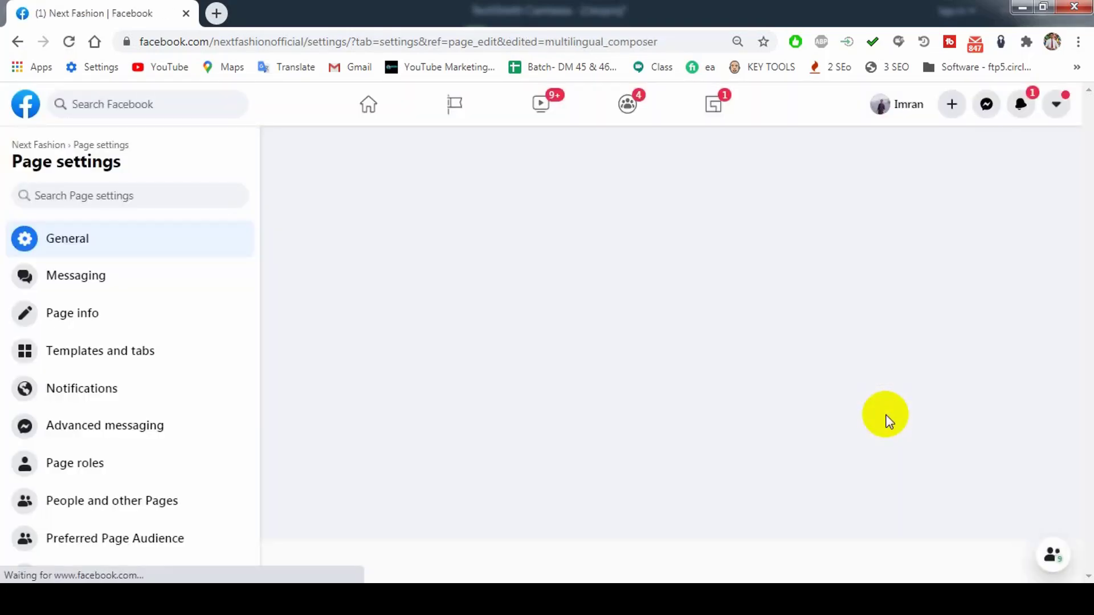
scroll(888, 422, down, 1)
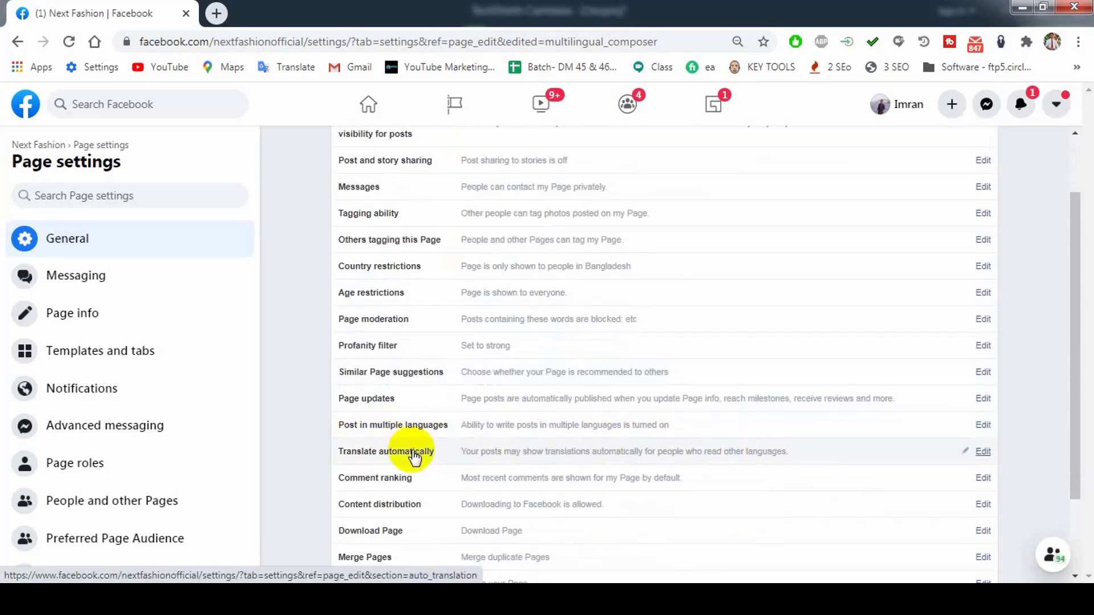
click(984, 452)
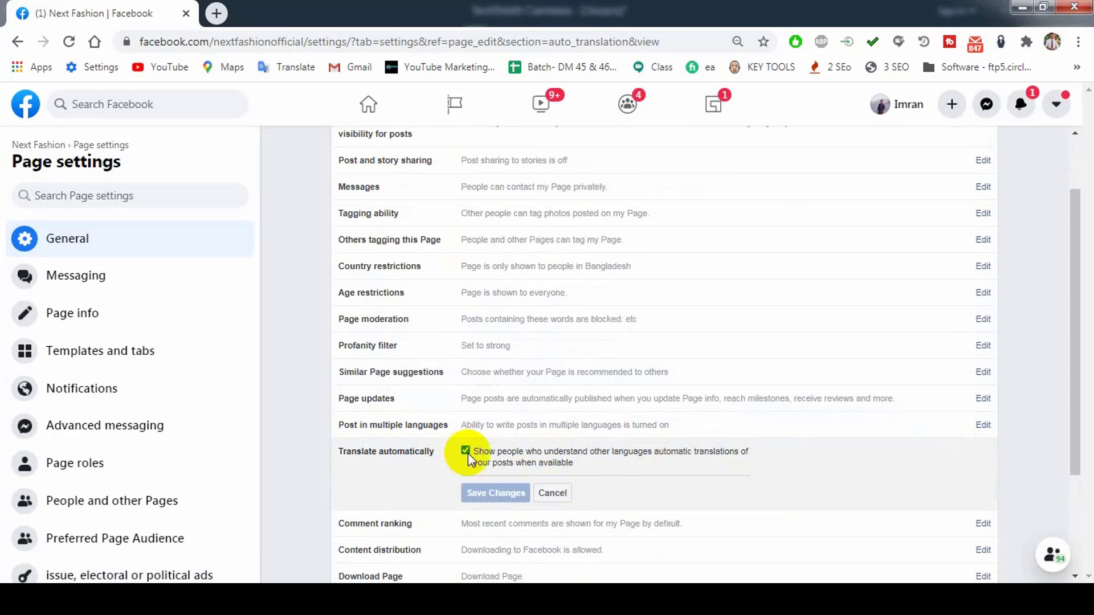
click(466, 452)
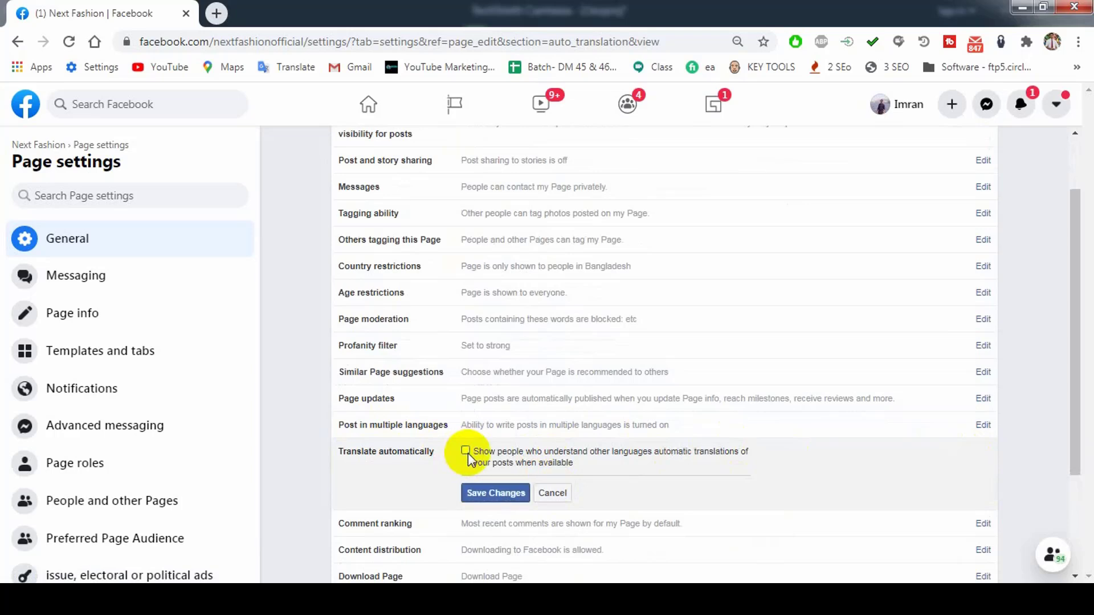
click(552, 494)
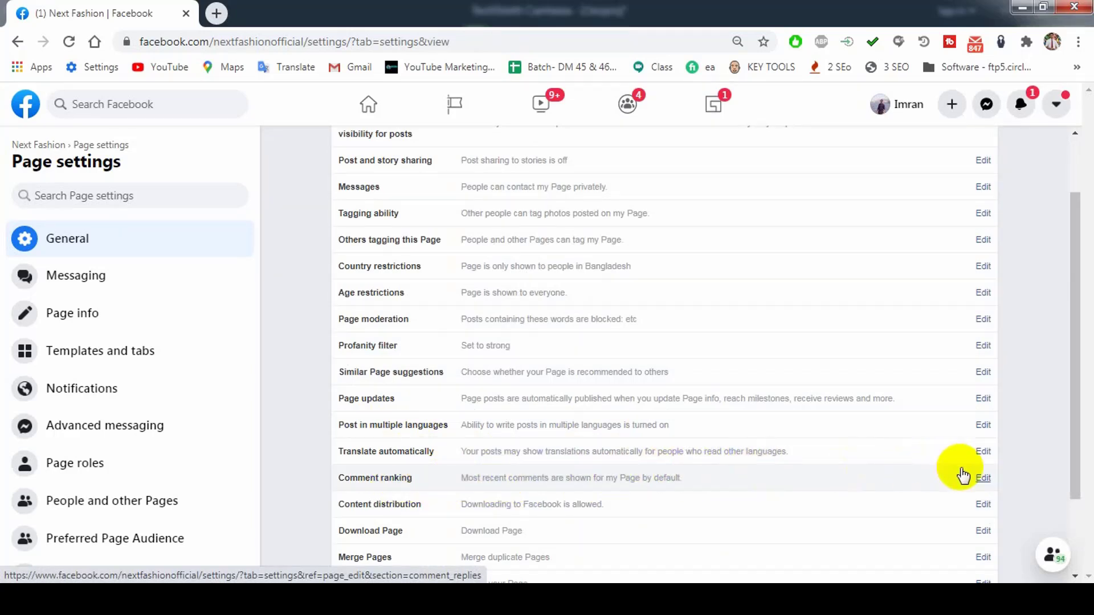
- Enable seeing the most relevant comments by default under comment ranking, and save the change
click(983, 478)
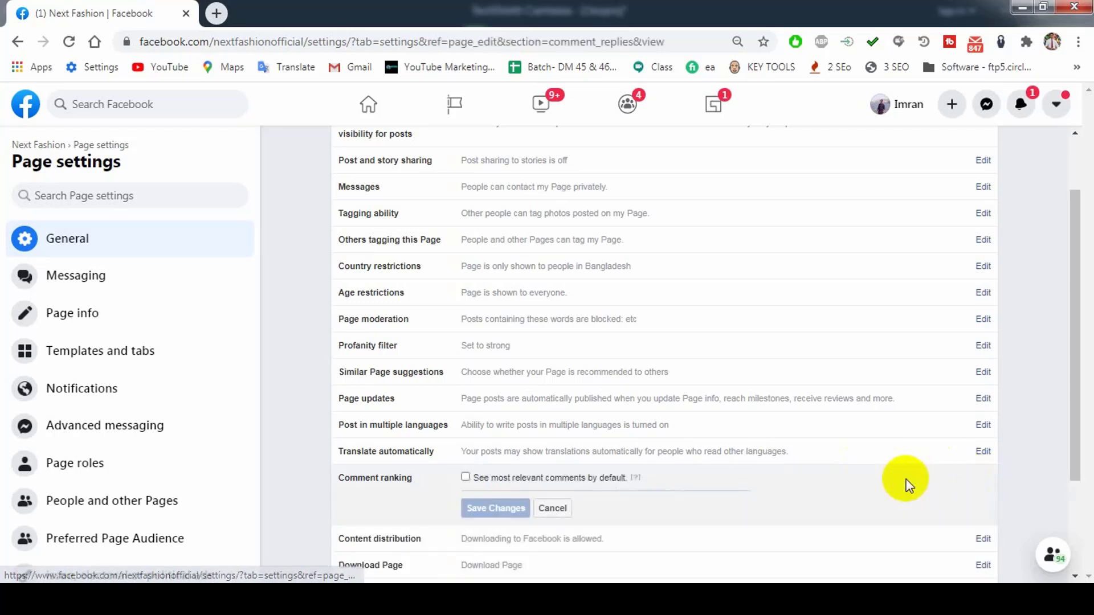
click(466, 477)
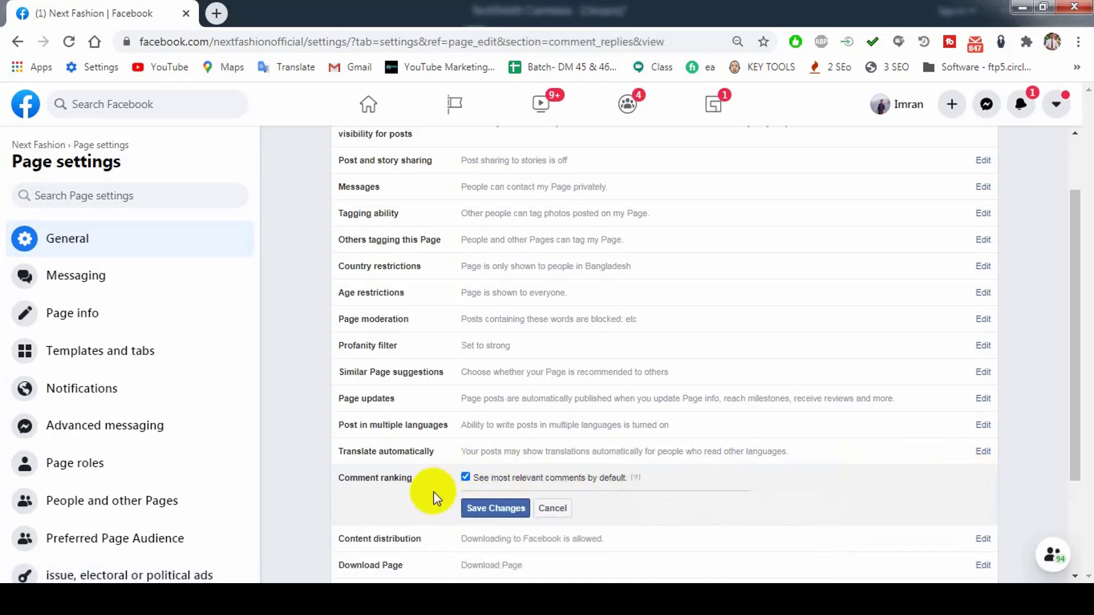
click(495, 509)
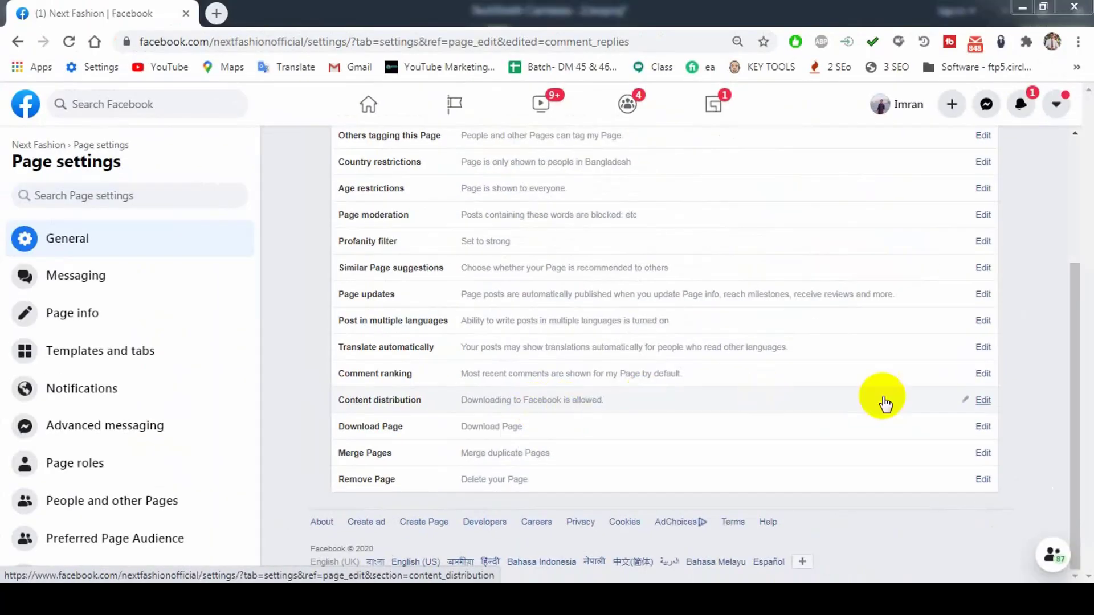
- Prohibit downloading to Facebook in the content distribution setting, and save the change
click(985, 400)
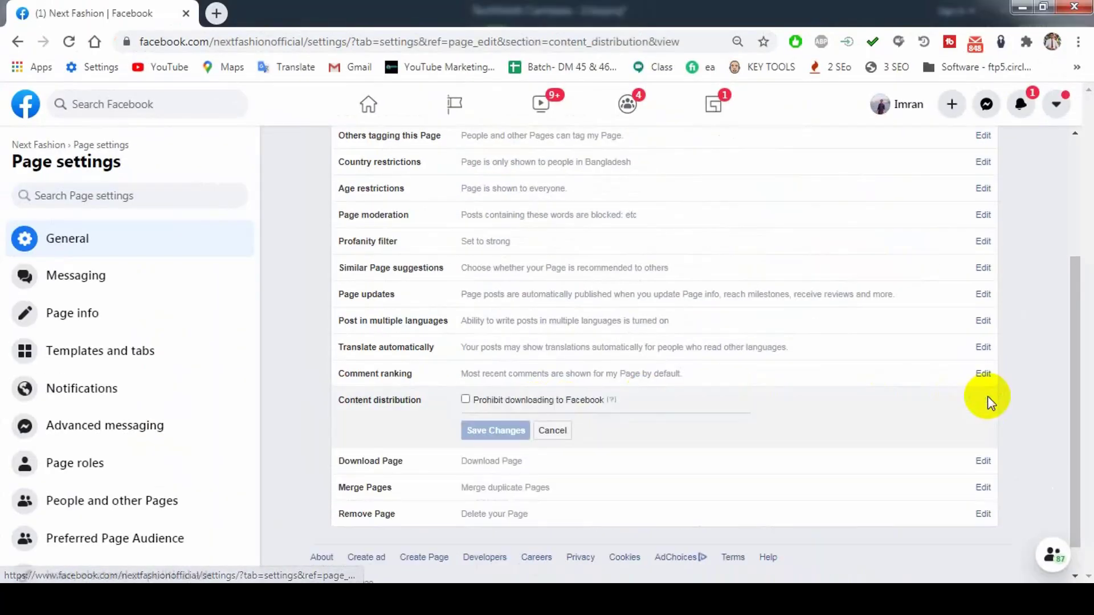
click(466, 400)
click(494, 431)
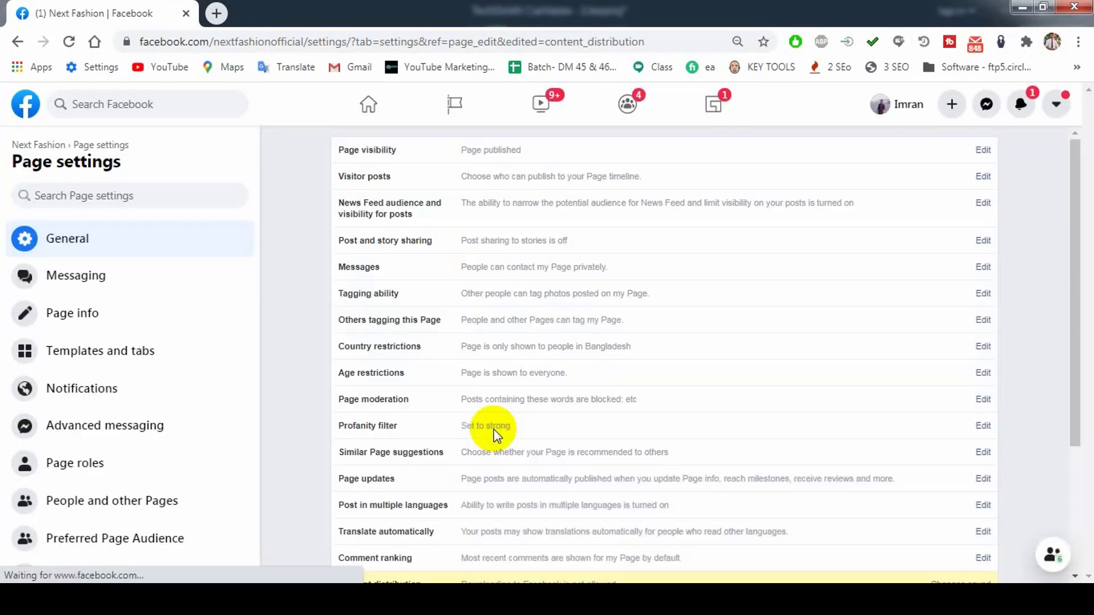
- View the Remove Page setting's option to permanently delete Next Fashion, and cancel without deleting the Page
scroll(709, 439, down, 3)
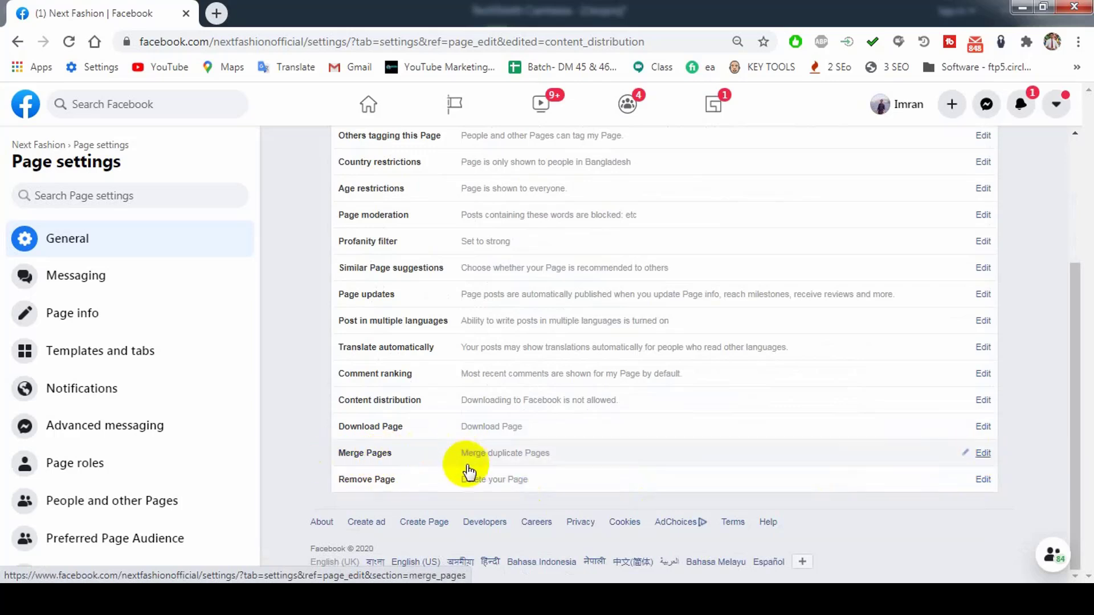
click(984, 481)
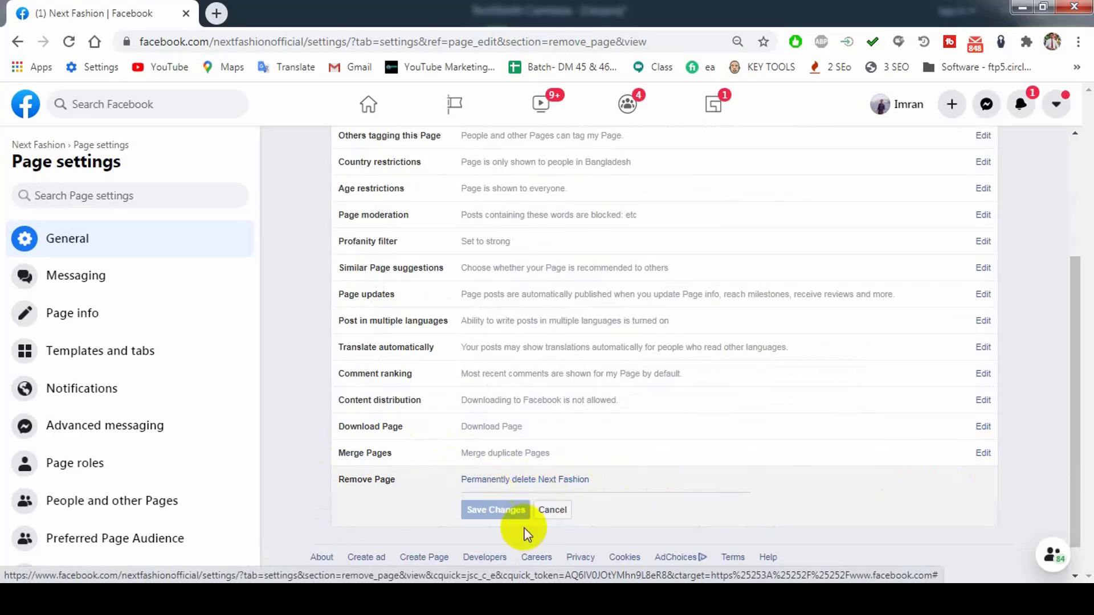
click(552, 511)
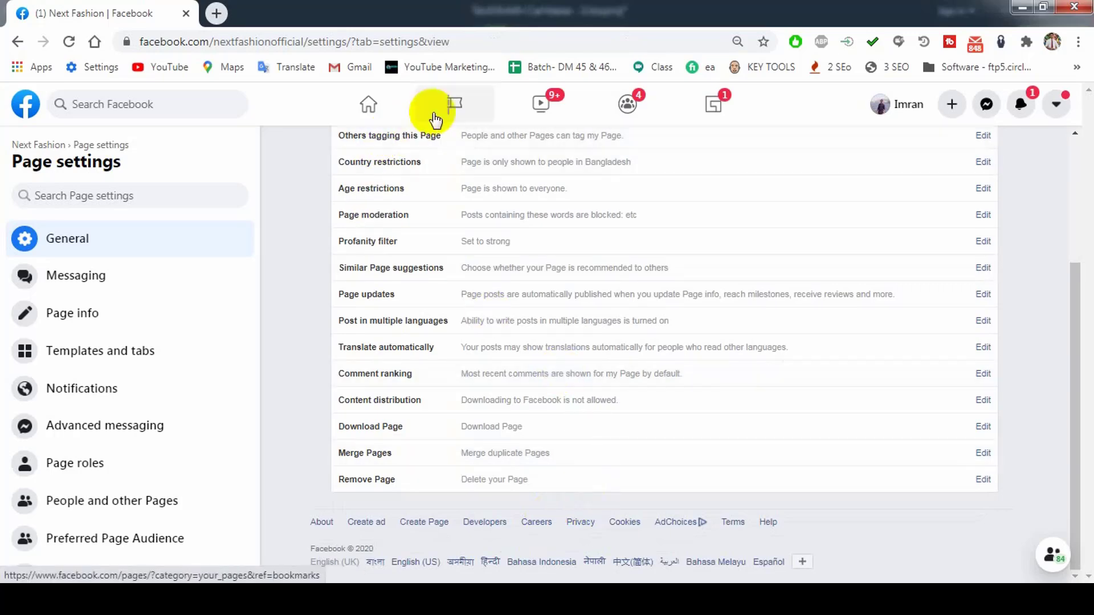